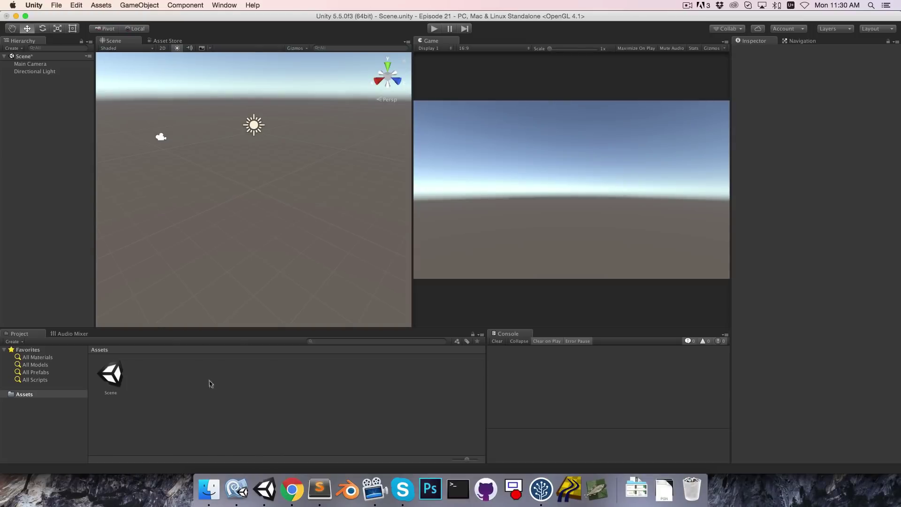
Create a new C# script named Test in the Assets folder
right_click(202, 371)
mouse_move(222, 306)
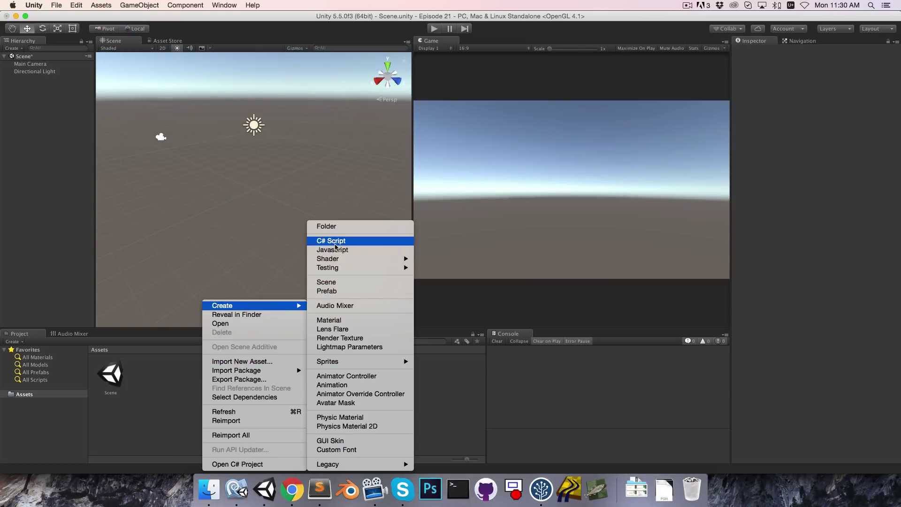
click(331, 240)
text(est)
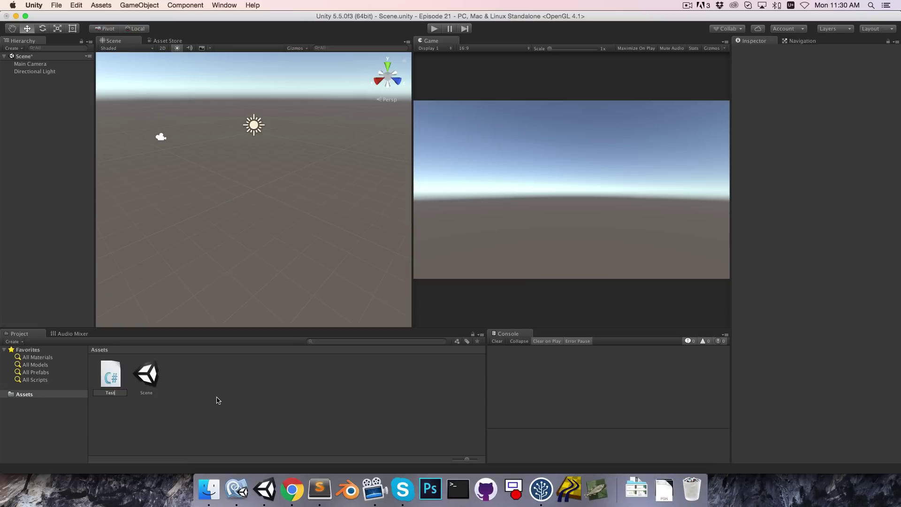
key(Return)
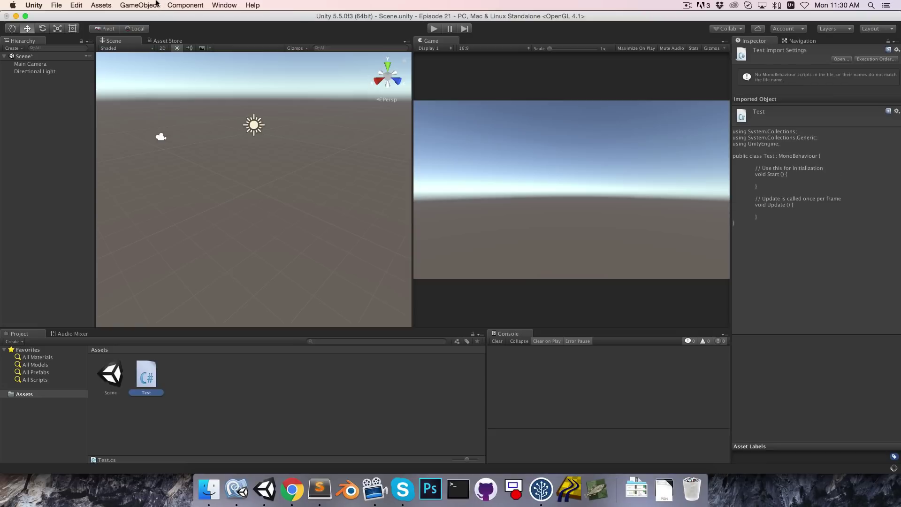
Add a cube to the scene, attach the Test script to it, and open Test for editing
click(156, 5)
click(232, 33)
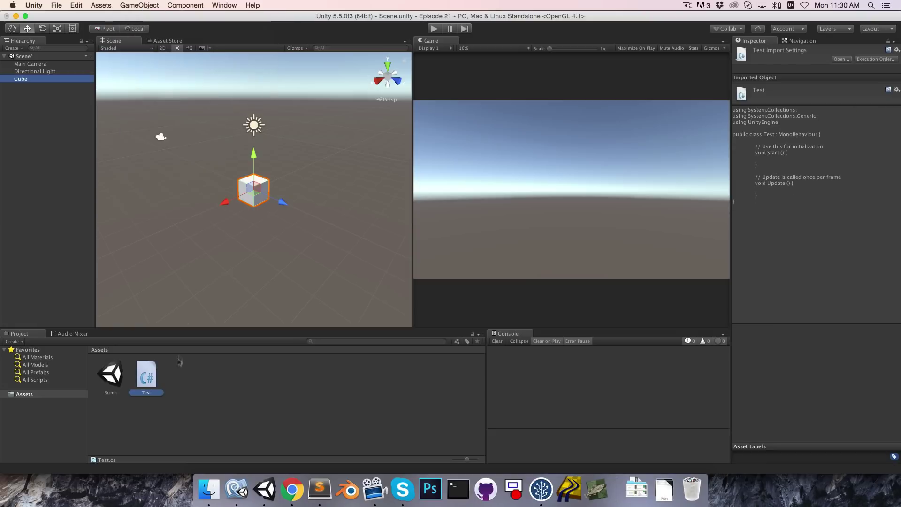
drag(146, 374, 813, 278)
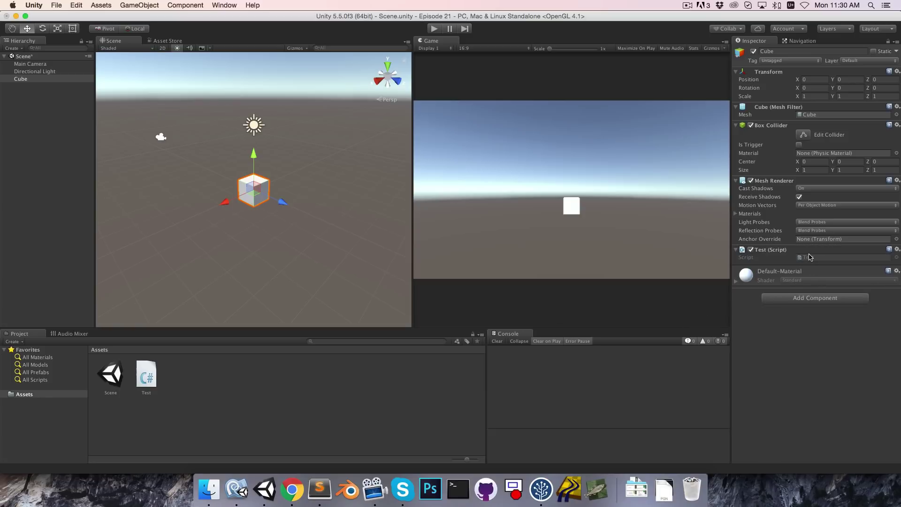
double_click(146, 374)
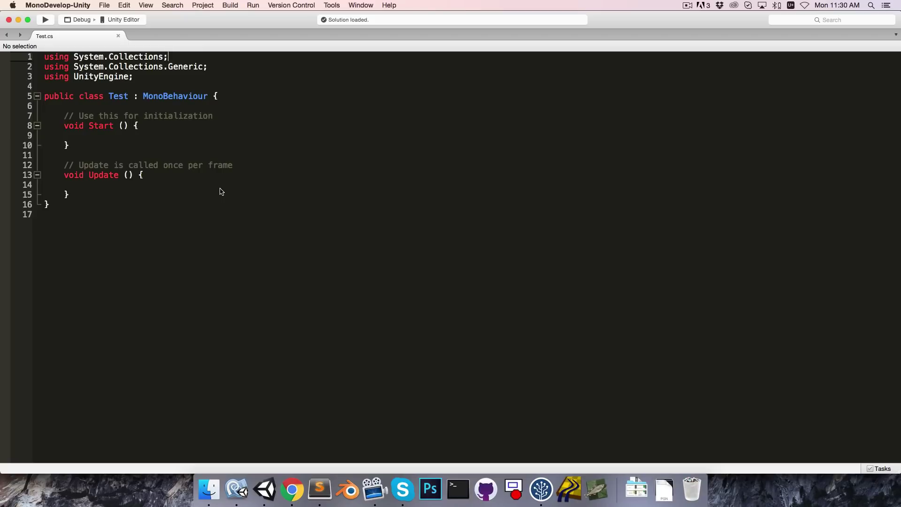
Delete the Update method from Test.cs
click(70, 195)
drag(70, 194, 59, 165)
key(Delete)
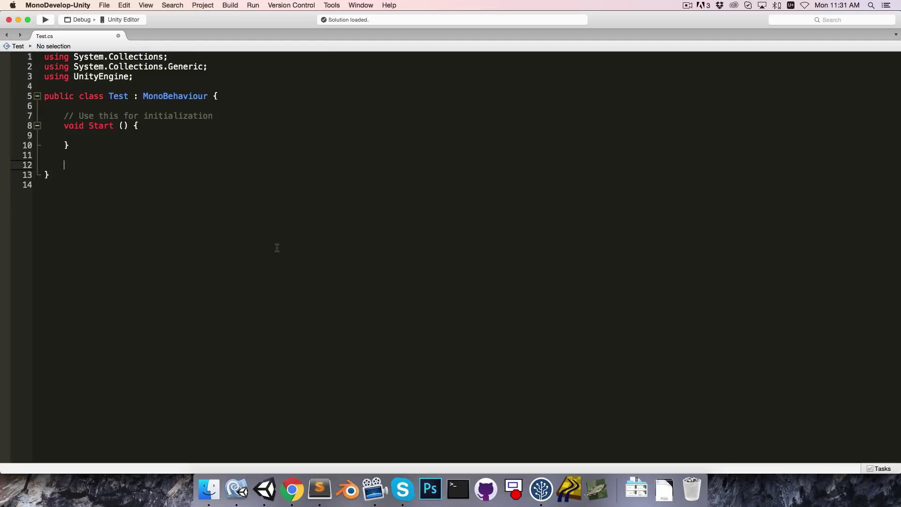
Write IEnumerator PrintMessages(string[] messages, float delay) that prints each msg, then yields WaitForSeconds(delay)
key(Tab)
text(IE)
key(Down)
key(Return)
text(PrintM)
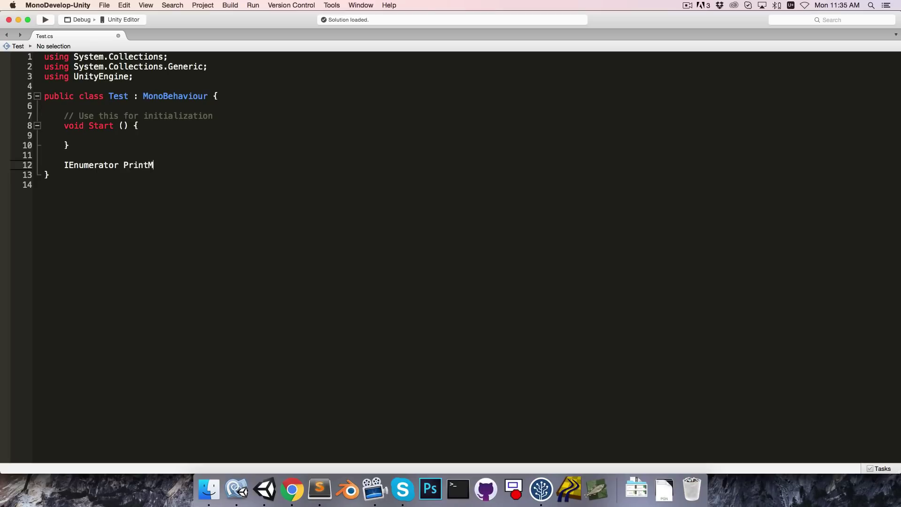
text(essages()
text(string)
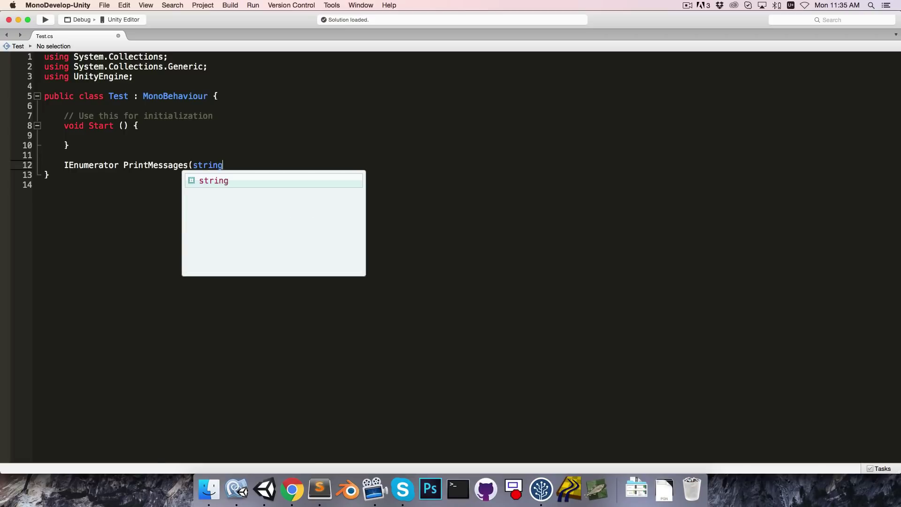
text([] messages, )
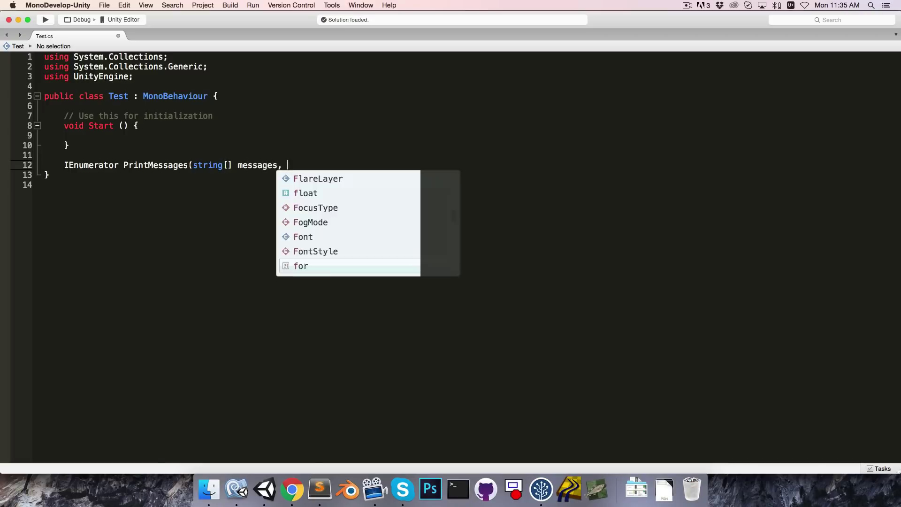
text(float delay)
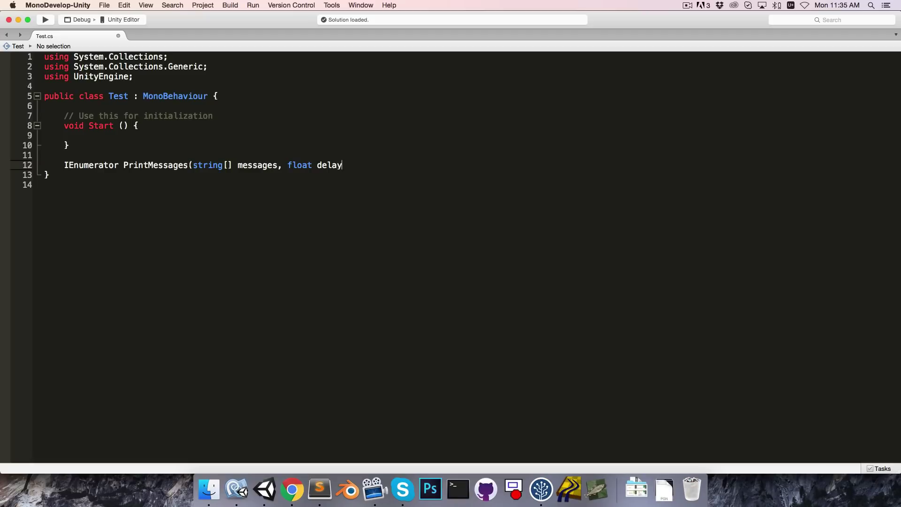
text() {)
key(Return)
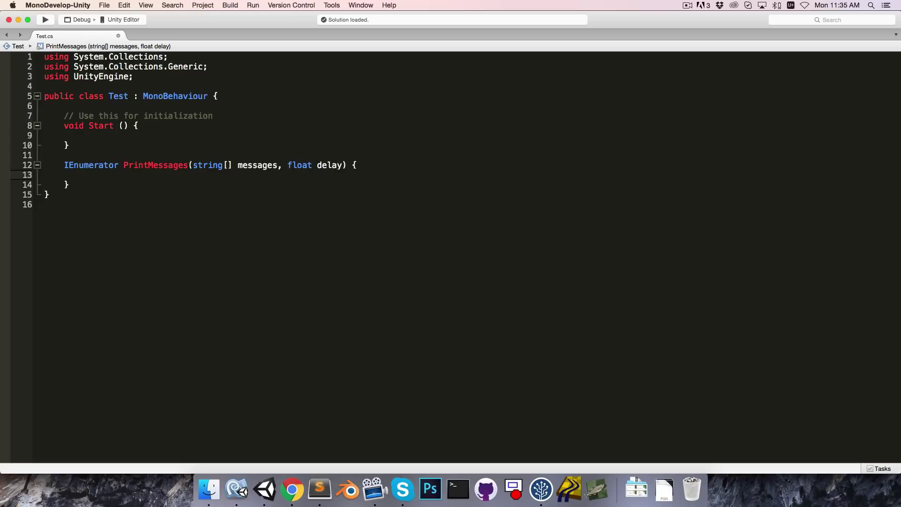
text(foreach ()
text(string )
text(msg in messages)
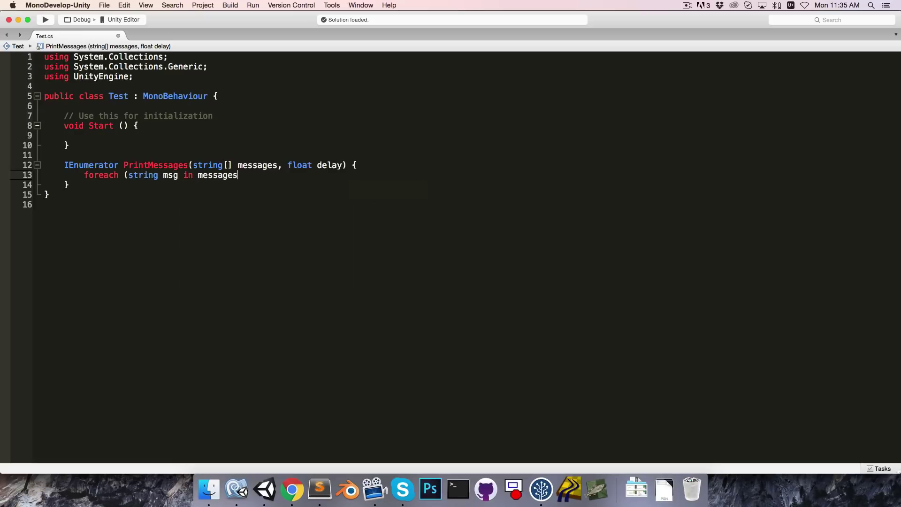
text() {)
key(Return)
key(Return)
text(})
key(Up)
text(pri)
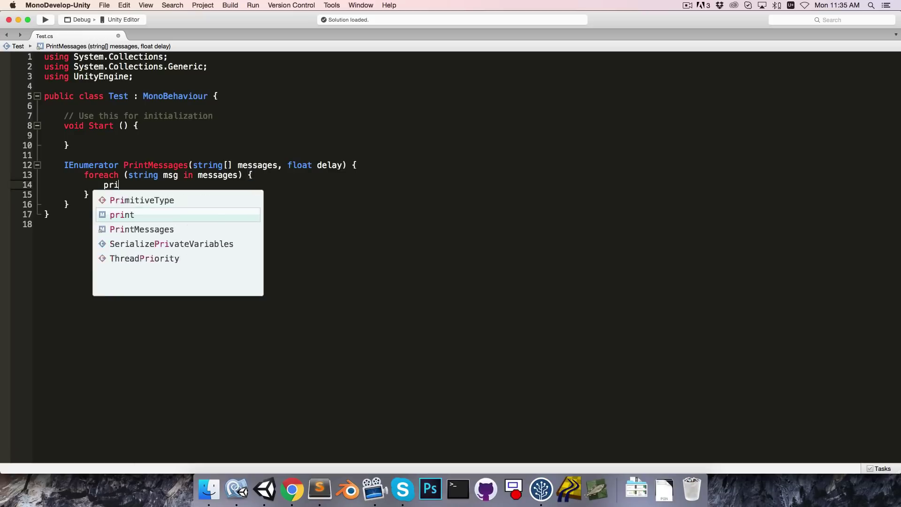
text(nt (msg);)
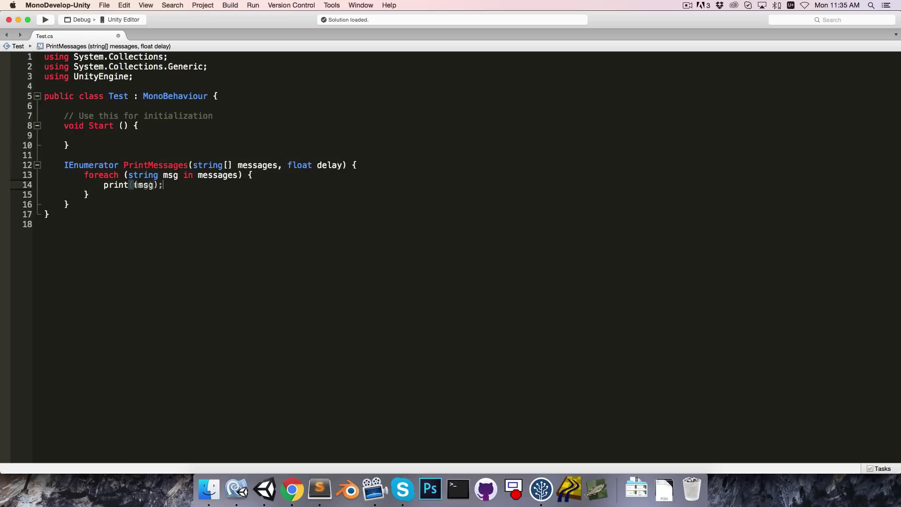
key(Return)
text(yiel)
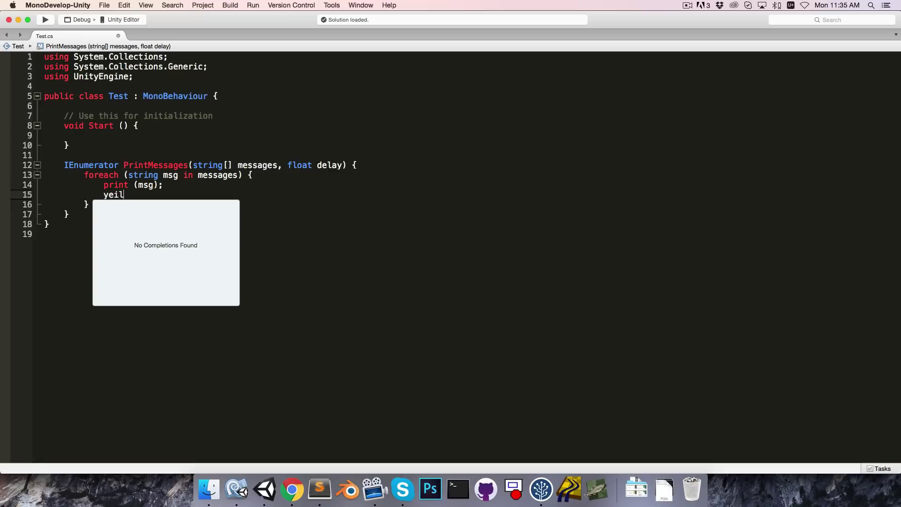
text(d ret)
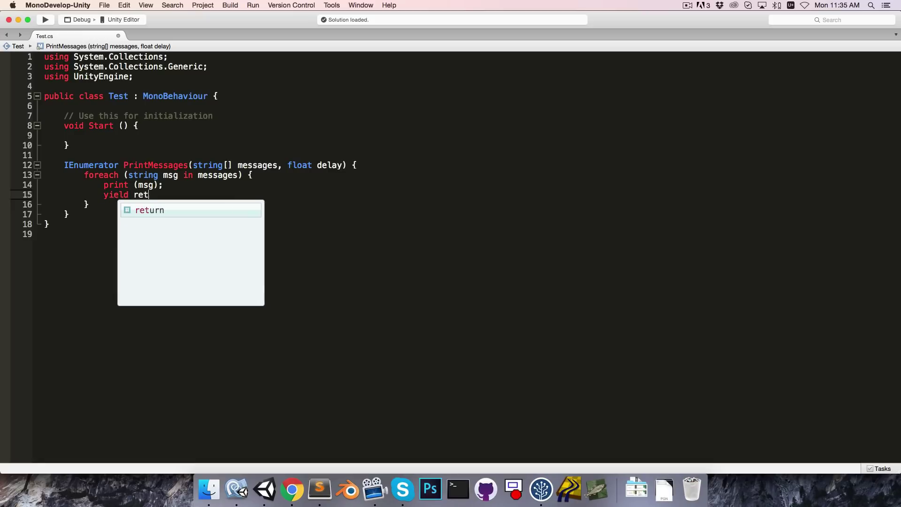
text(urn new WaitF)
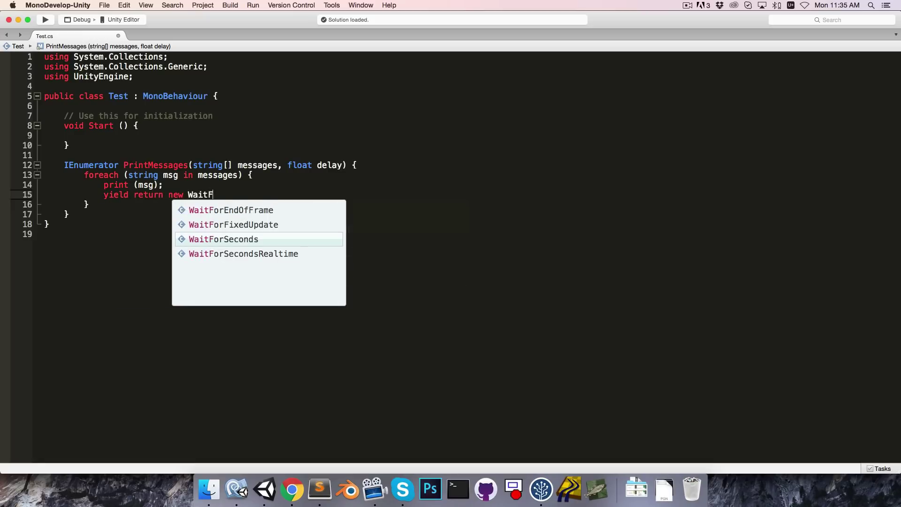
key(Return)
text(()
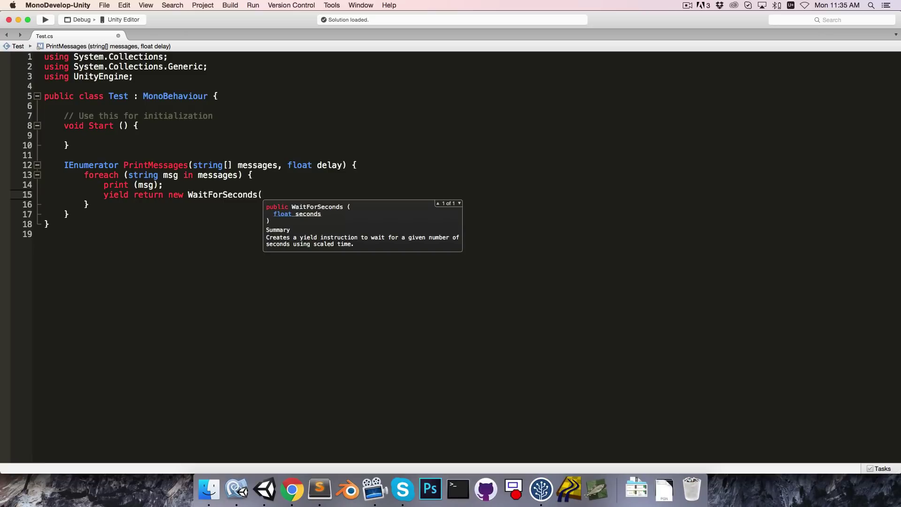
text(delay);)
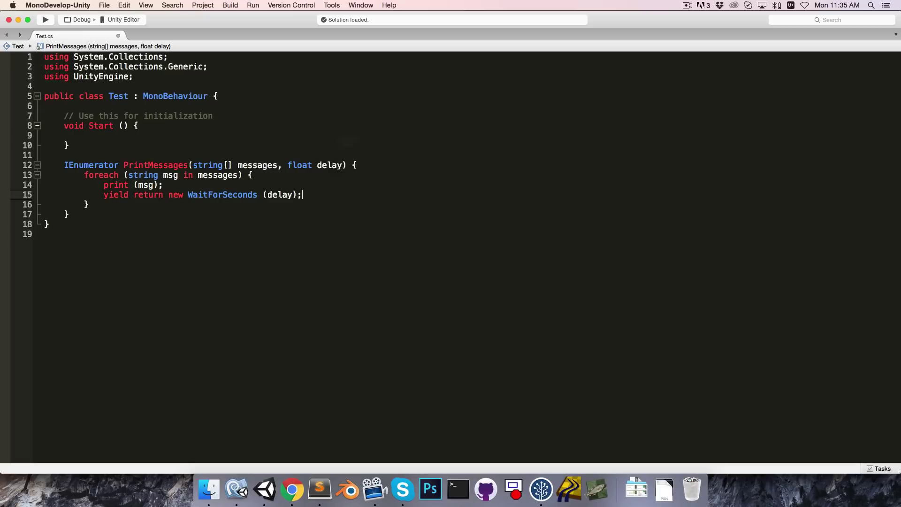
In Start, declare string[] messages = {"Welcome","to","this","amazing","game"}
click(151, 126)
key(Return)
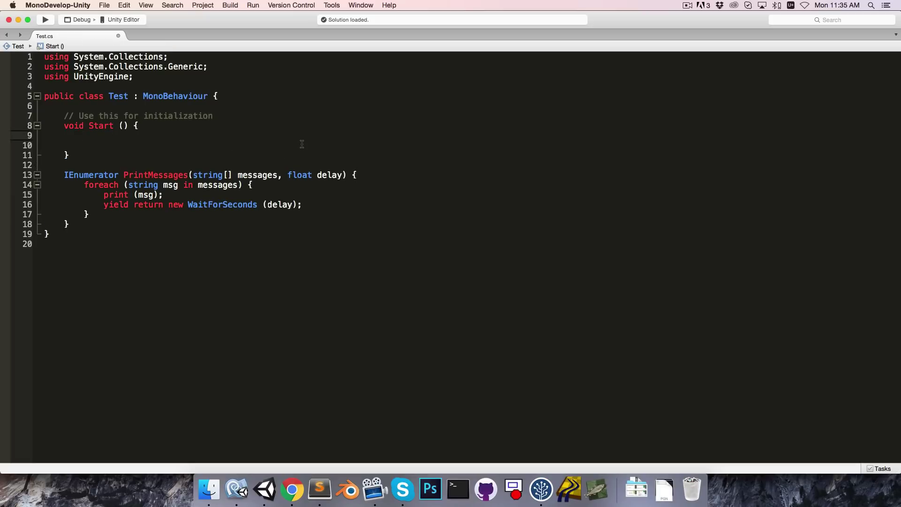
text(string[])
text( messages )
text(= { "W)
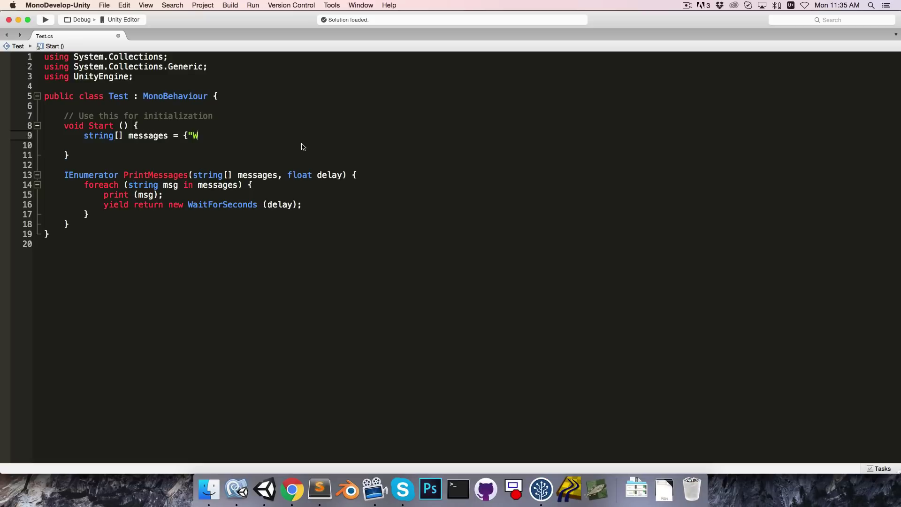
text(elcome",)
text( "to", ")
text(this", )
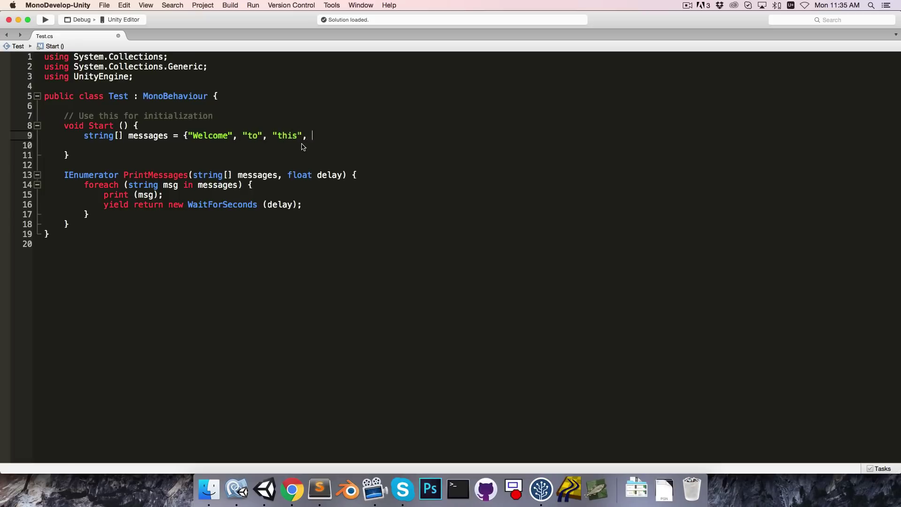
text("amazing", )
text("game" )
text(};)
key(Return)
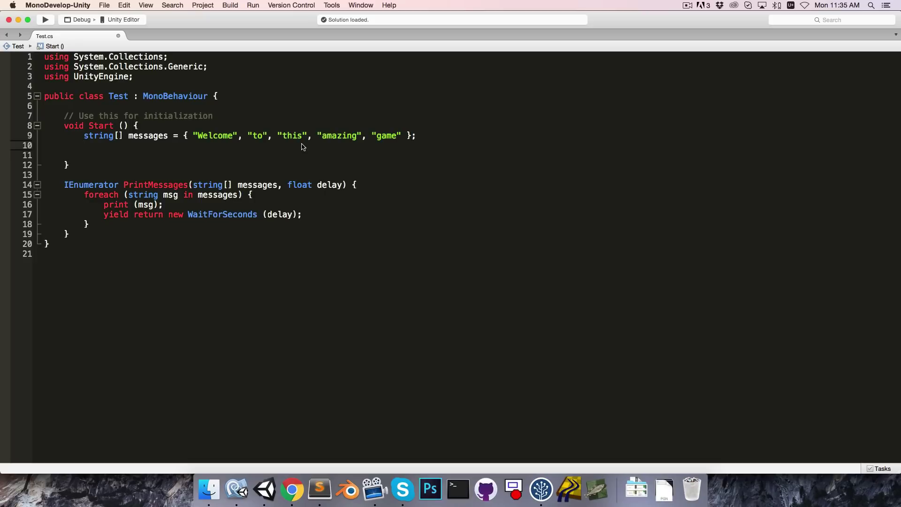
text(Start)
Add StartCoroutine(PrintMessages(messages, .5f)) below the messages array
key(Down)
key(Return)
text((PrintMe)
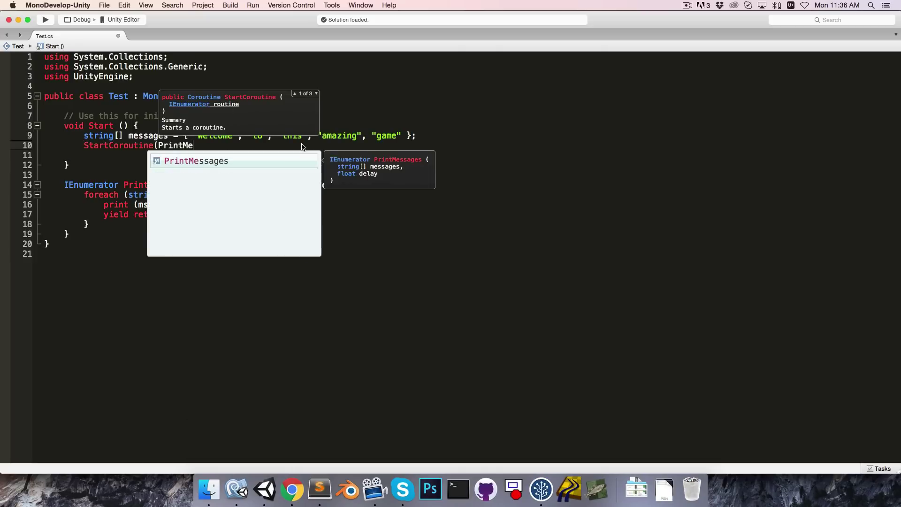
key(Return)
text(()
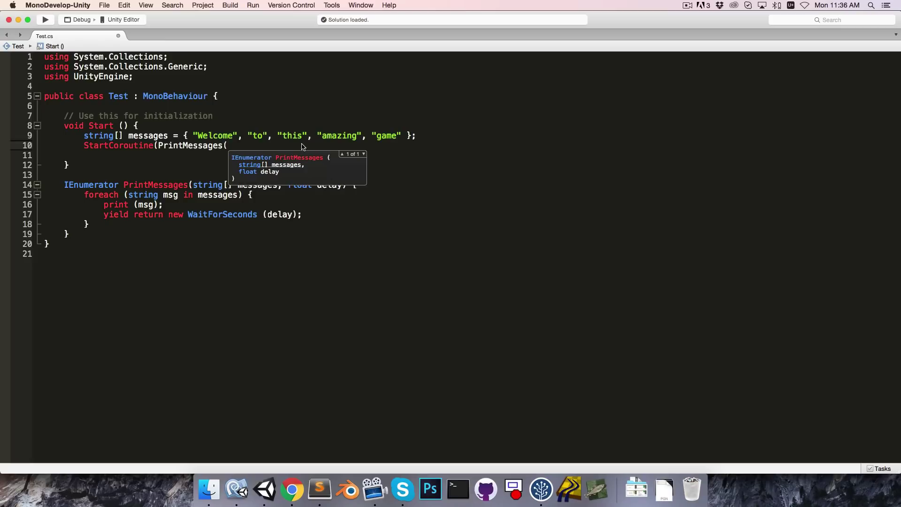
text(mess)
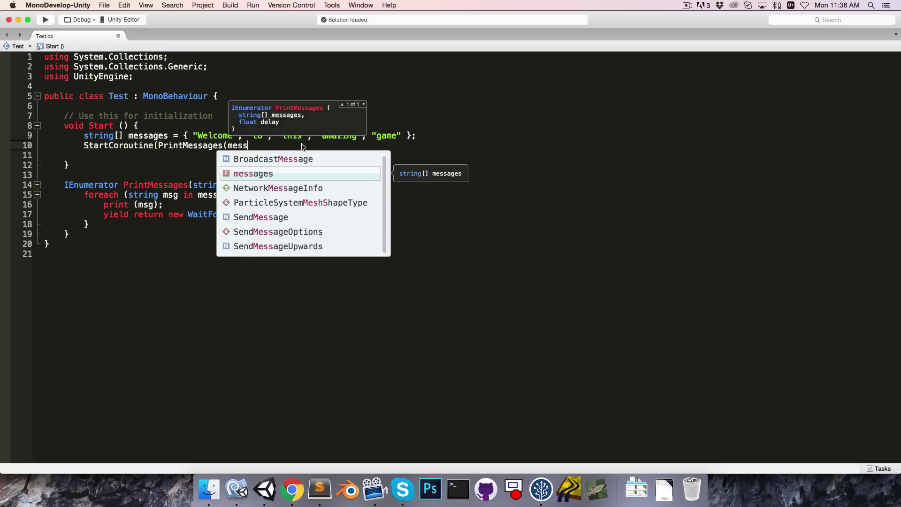
key(Return)
text(, .5)
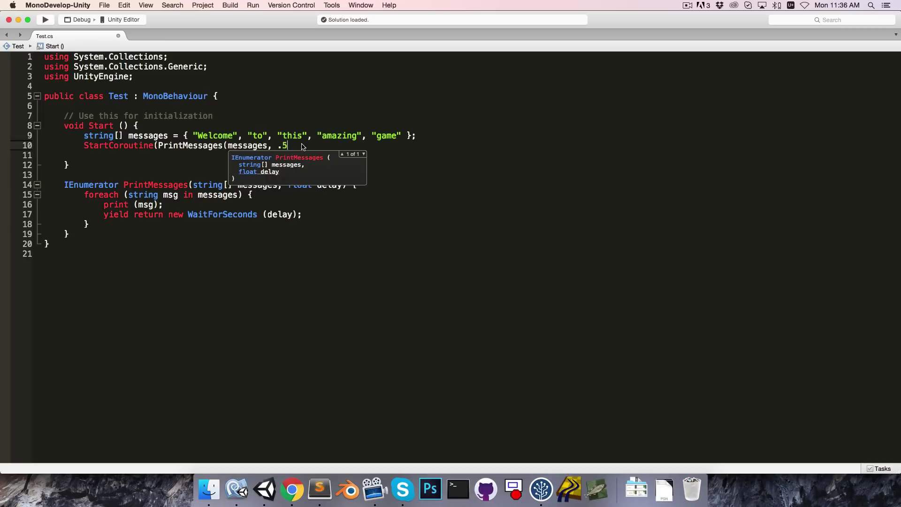
text(f)))
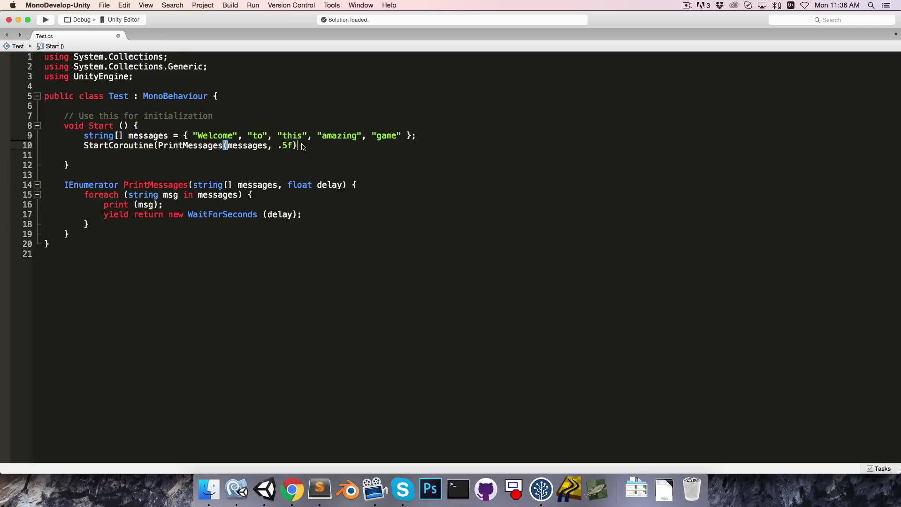
text(;)
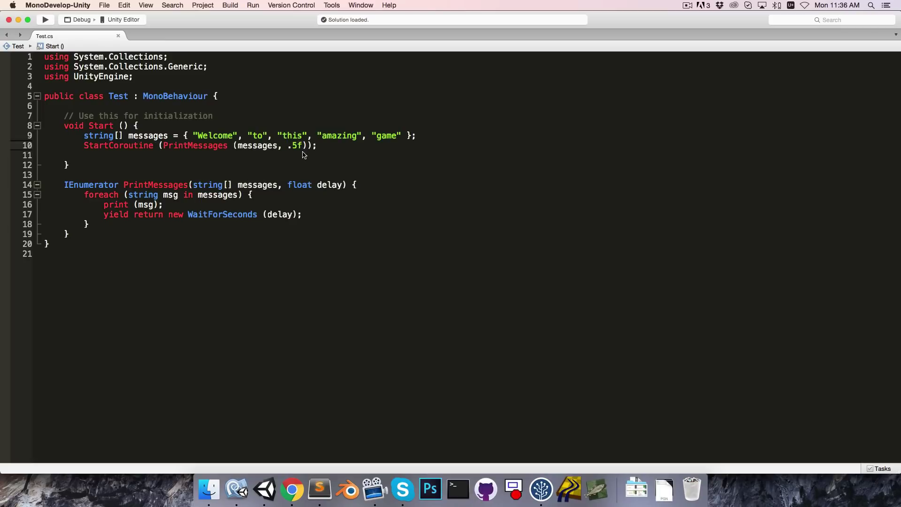
Play the Unity scene until the Console prints Welcome, to, this, amazing, game, then stop
click(264, 488)
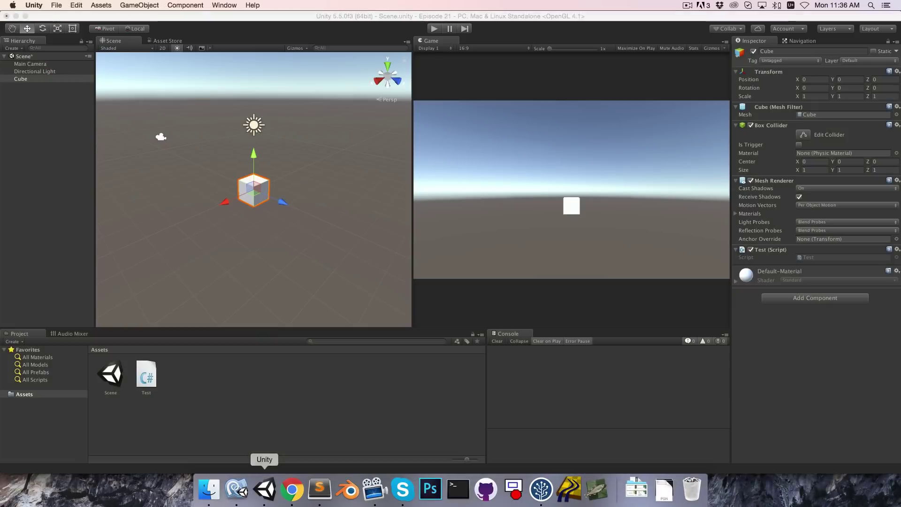
click(434, 28)
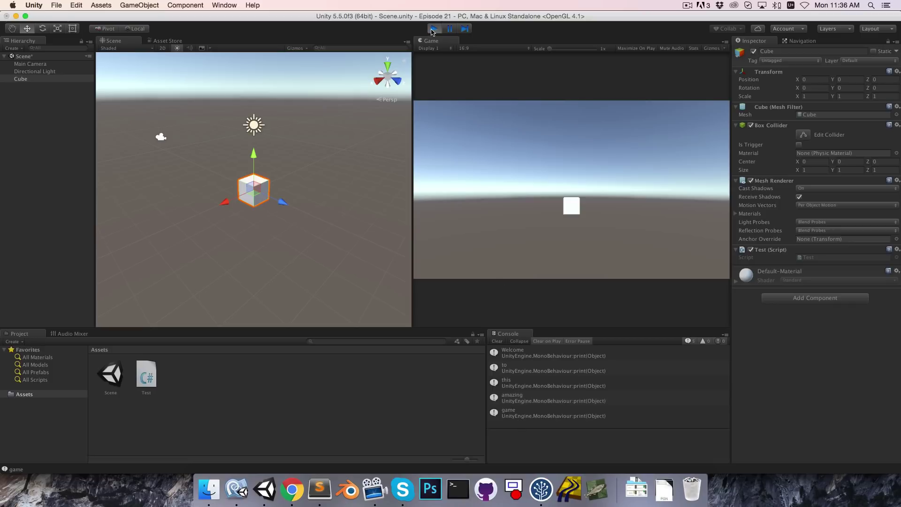
click(433, 30)
Add an empty IEnumerator Move(Vector3 destination, float speed) coroutine right after Start
click(238, 490)
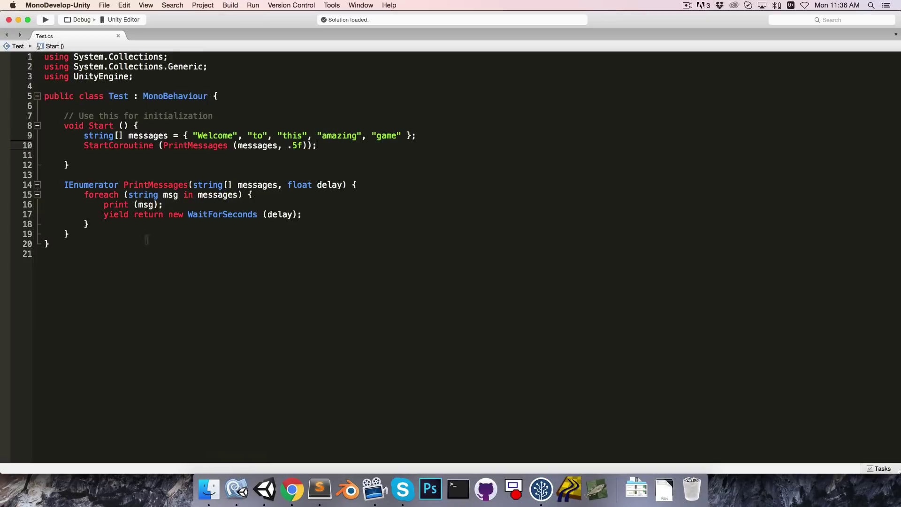
click(173, 165)
key(Return)
key(Return)
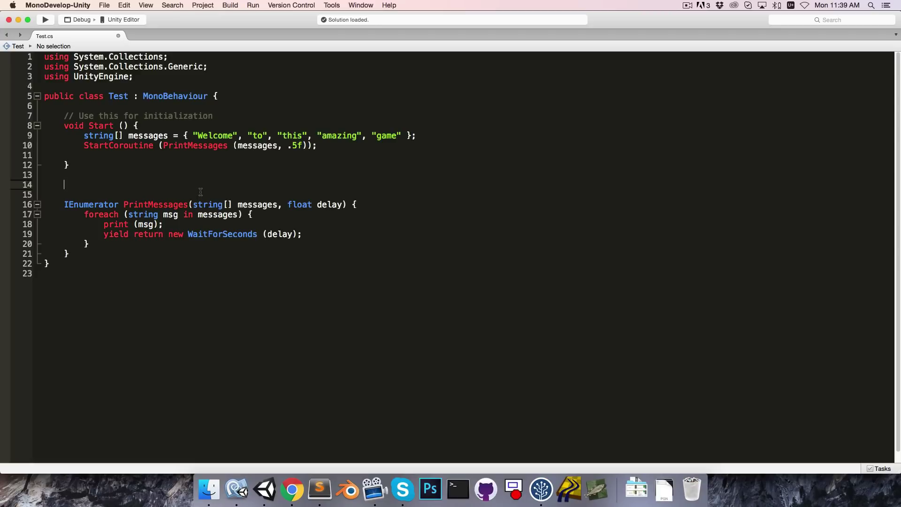
text(IE)
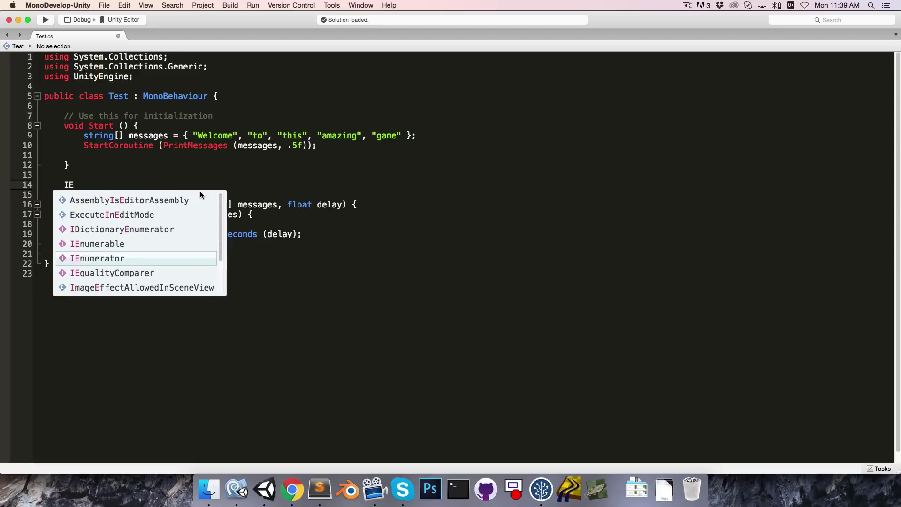
key(Return)
text(Move)
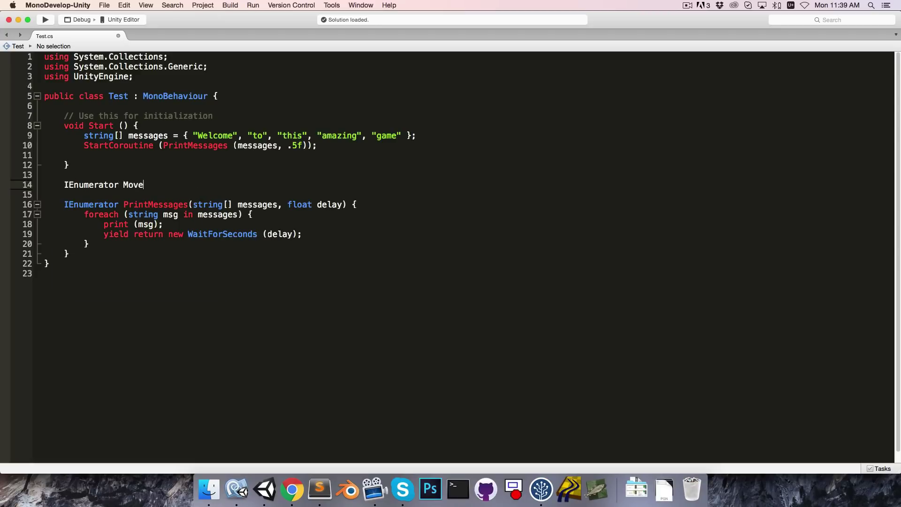
text((Vector3 )
text(destinatio)
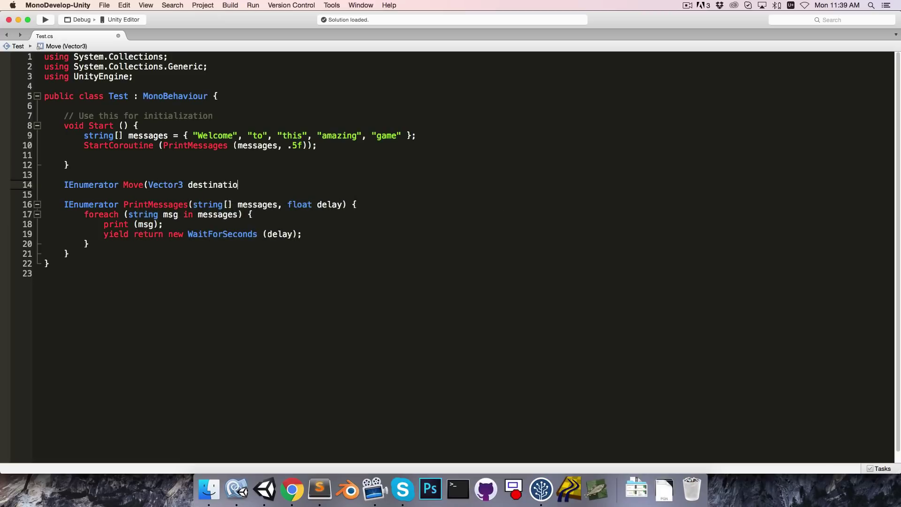
text(n, float speed))
text( {)
key(Return)
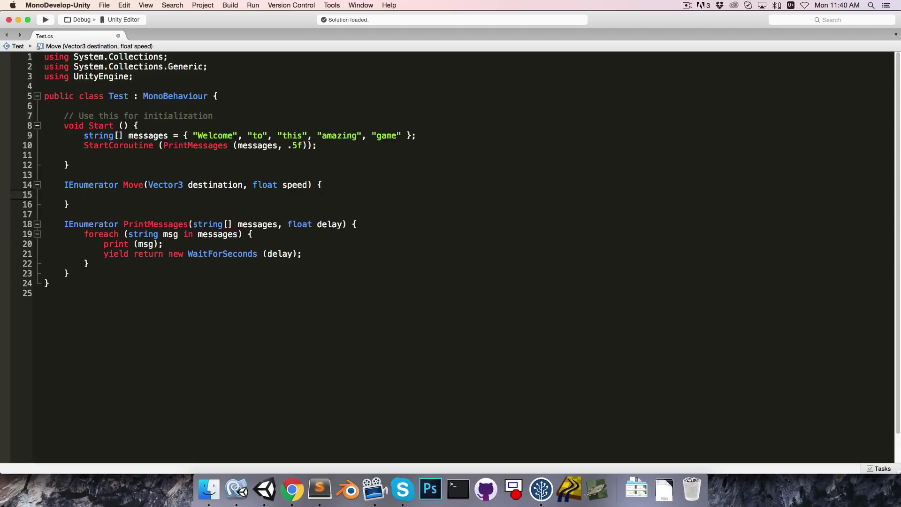
text(transform.position)
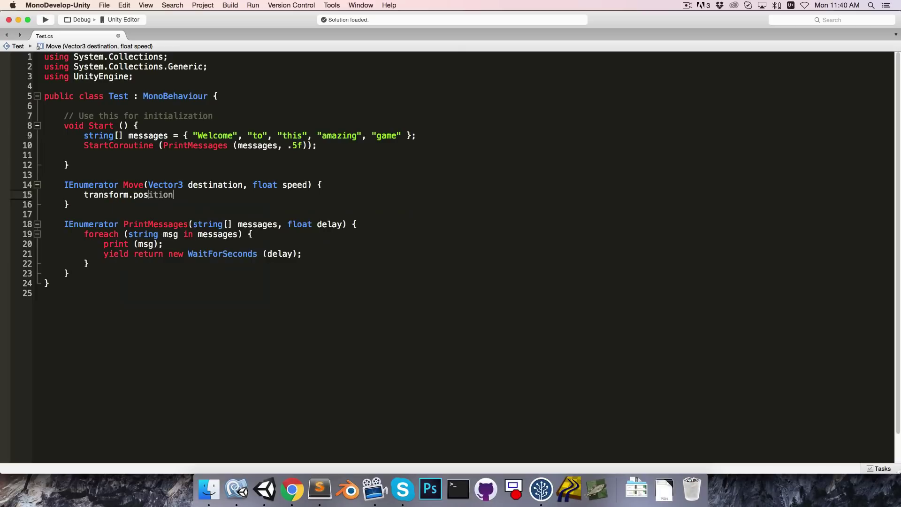
text( = Vec)
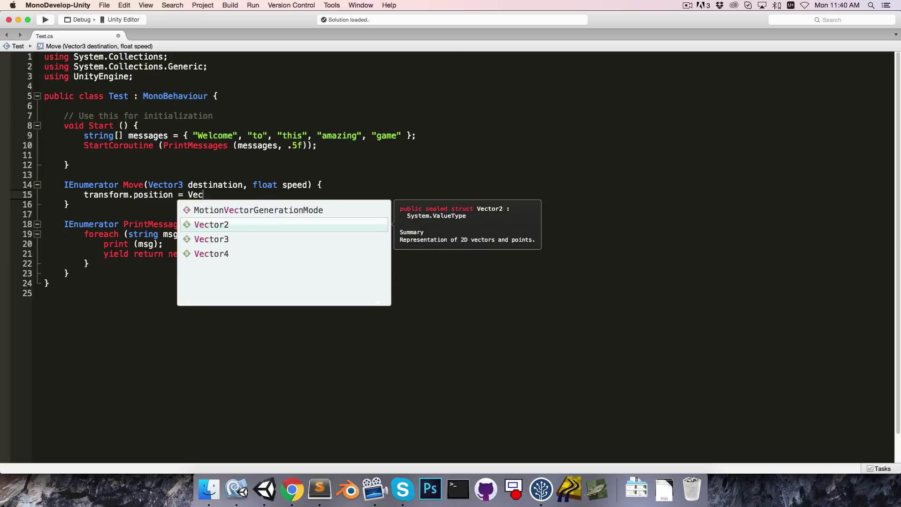
In Move, set transform.position = Vector3.MoveTowards(transform.position, destination, speed * Time.deltaTime)
key(Return)
text(.move)
key(Return)
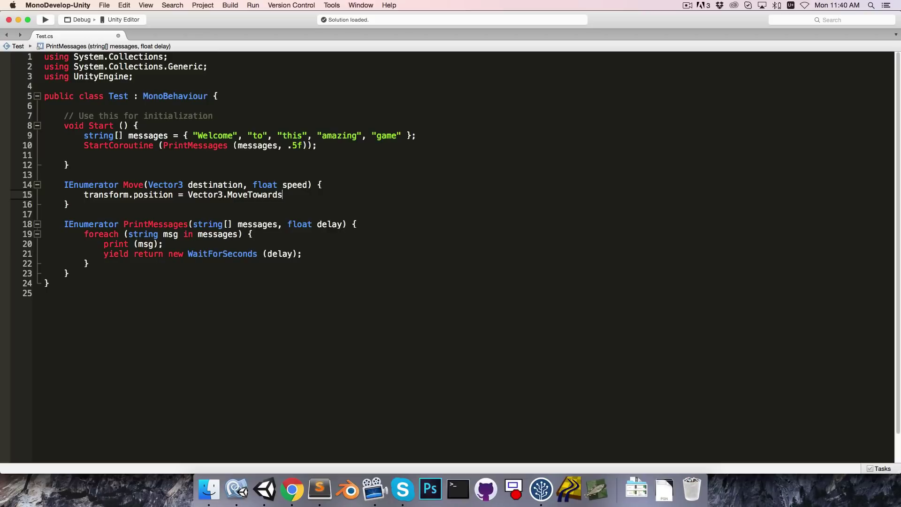
text(()
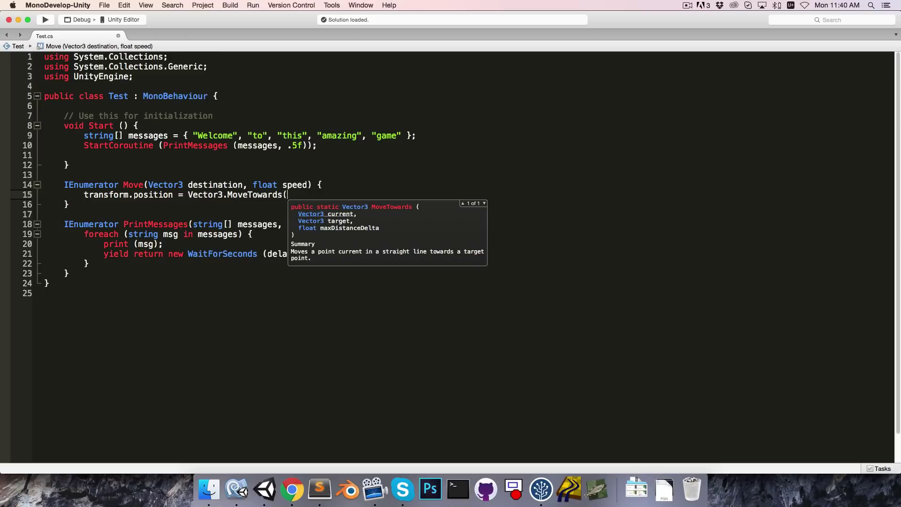
text(transform.po)
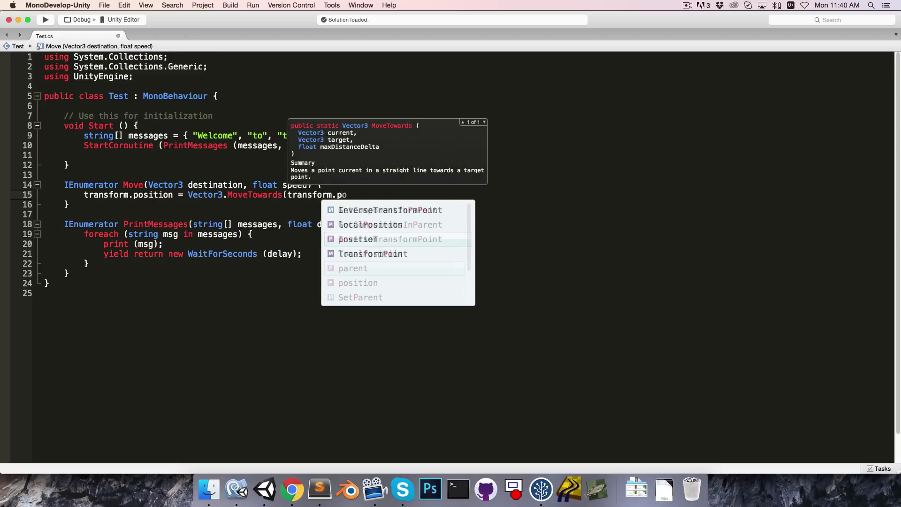
key(Return)
text(,)
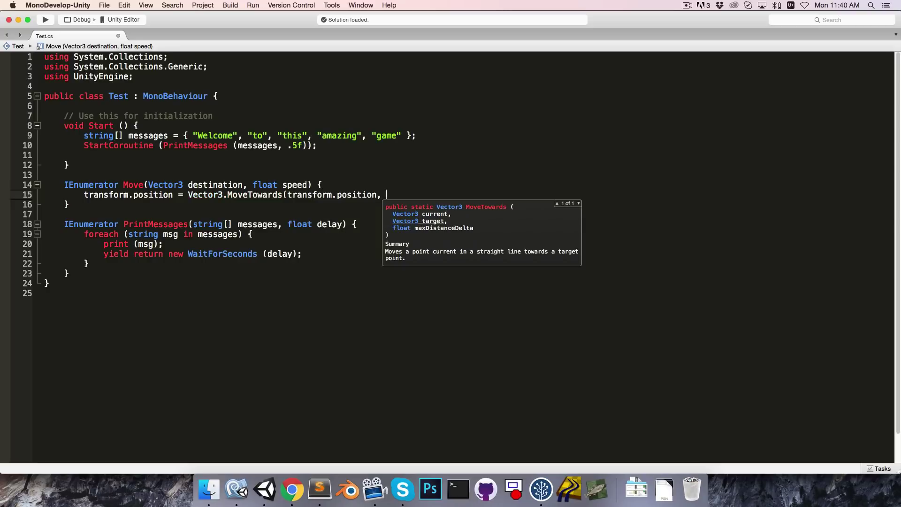
text( dest)
key(Return)
text(, )
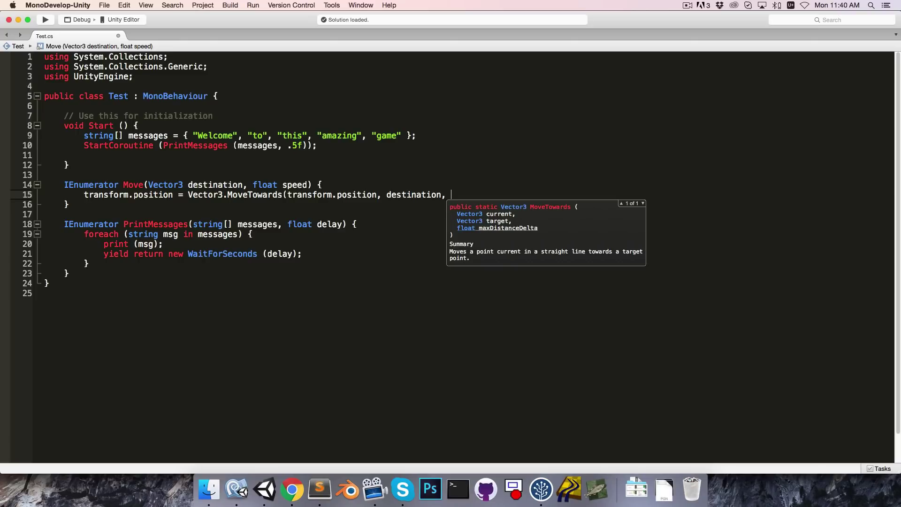
text(spee)
key(Return)
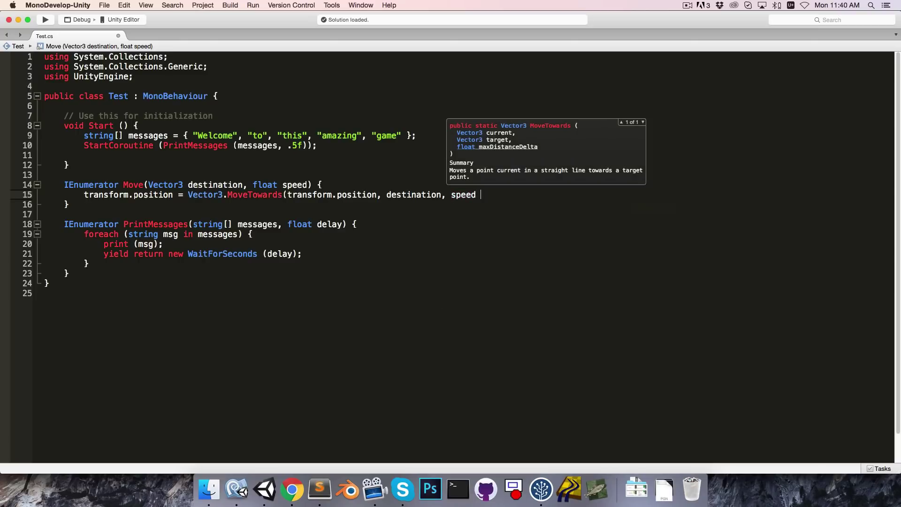
text(* Time.deltaTime))
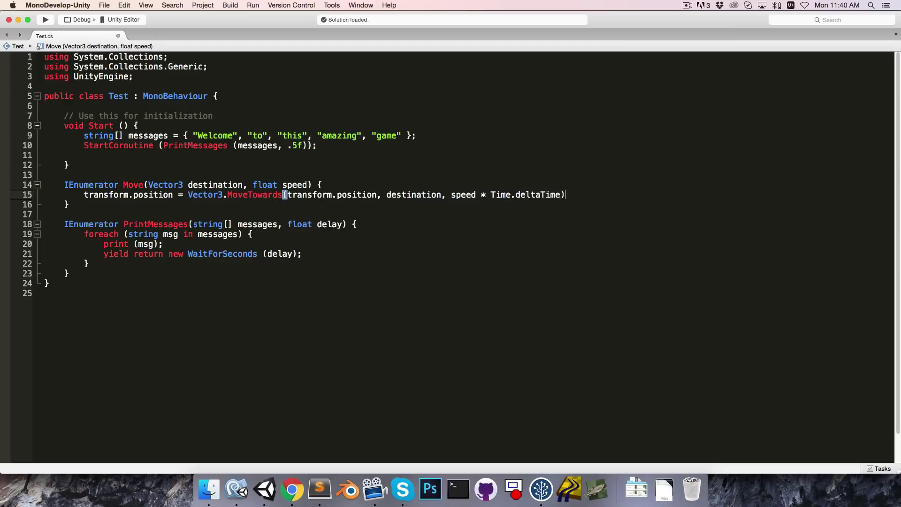
text(;)
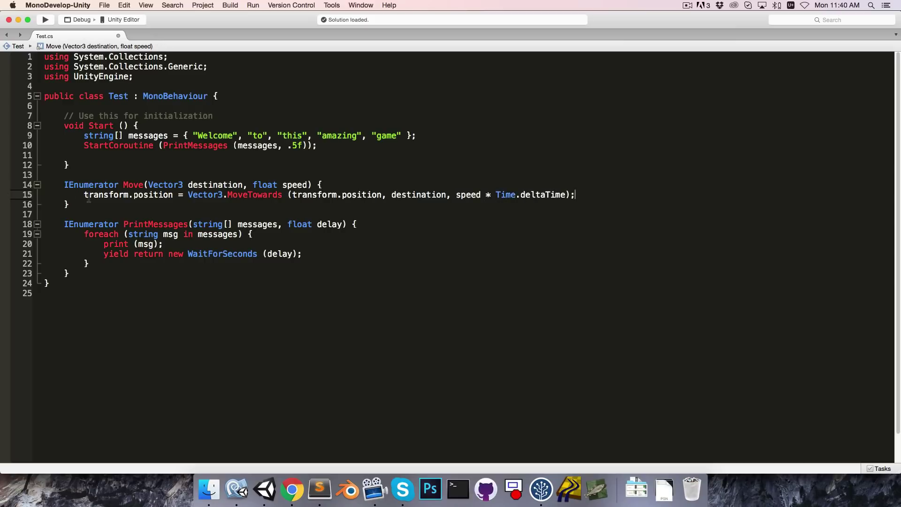
drag(83, 195, 592, 192)
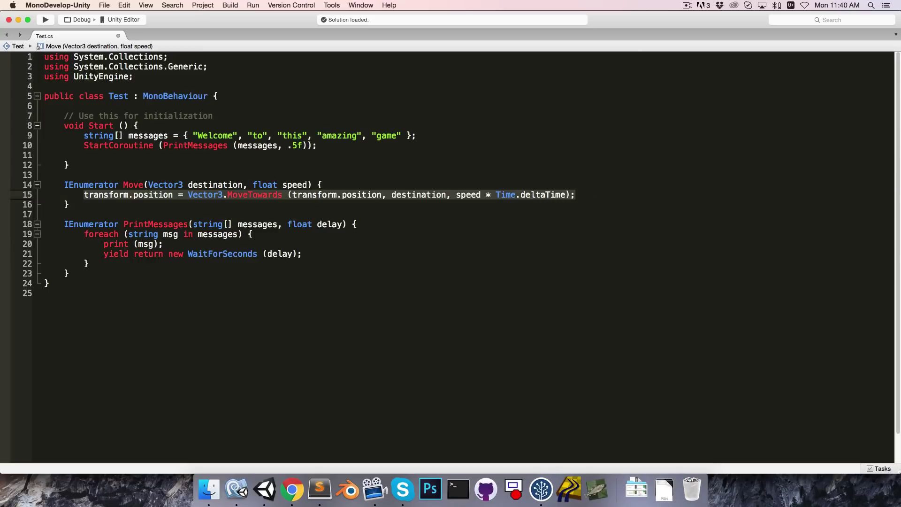
click(387, 186)
Wrap the MoveTowards line in while (transform.position != destination), adding yield return null inside
key(Return)
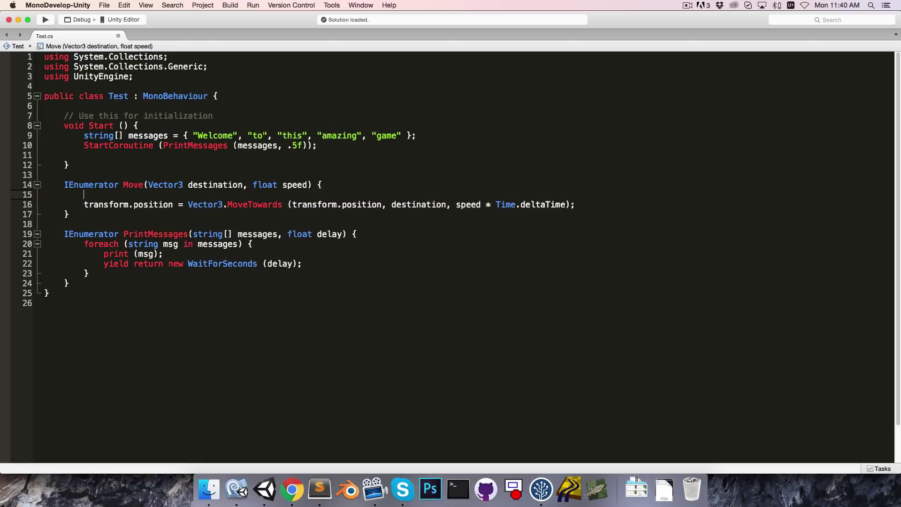
text(while (tr)
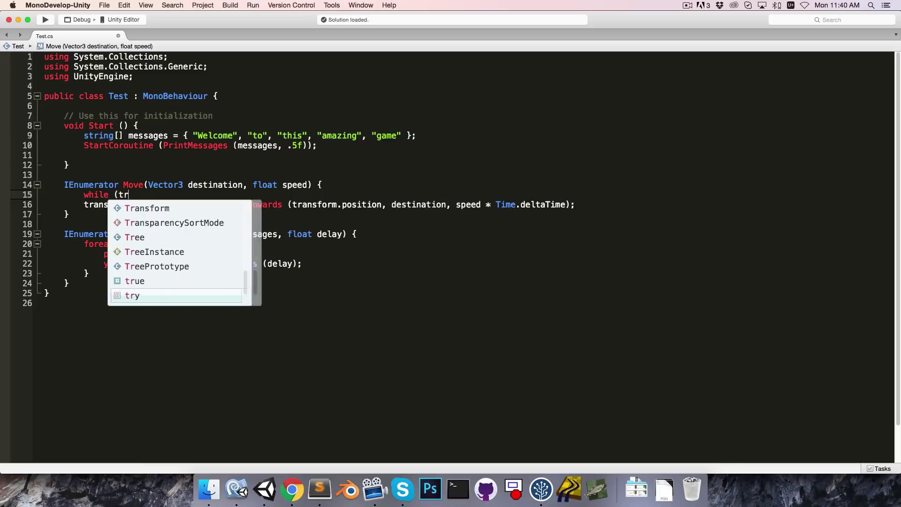
text(ansform.position )
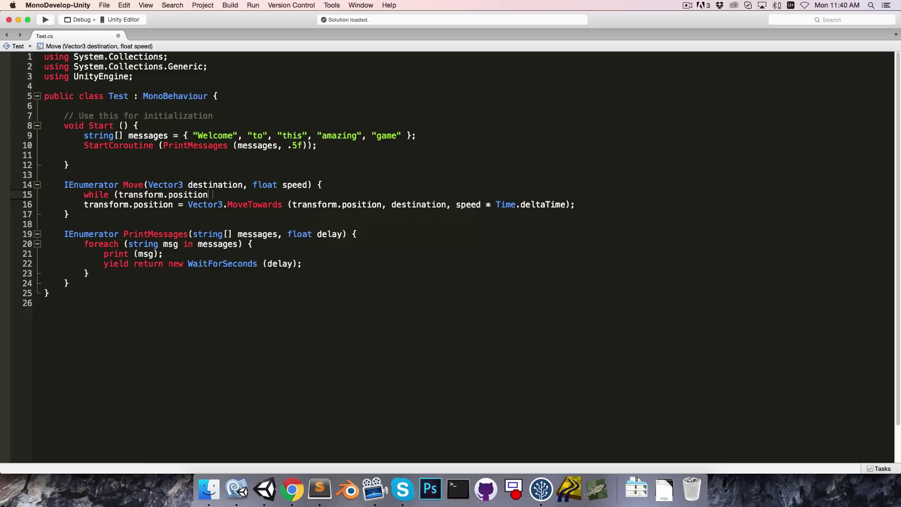
text(!= desti)
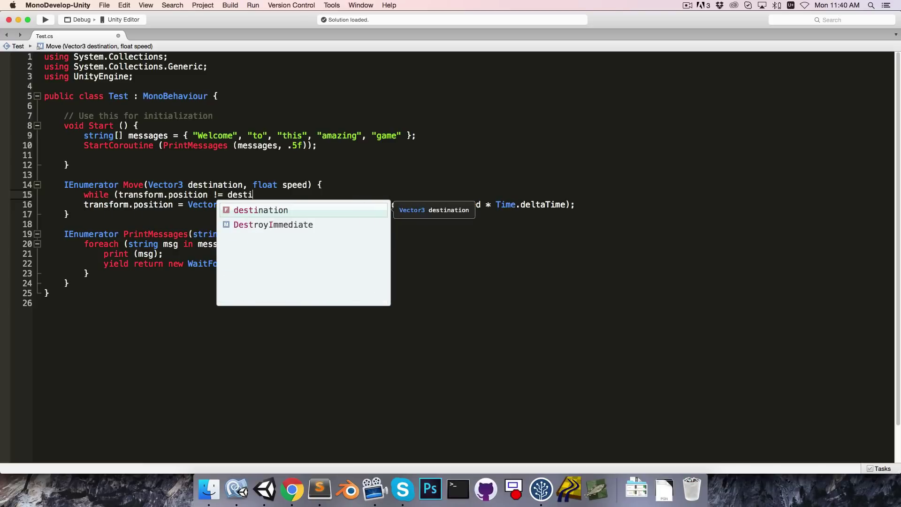
key(Return)
text() {)
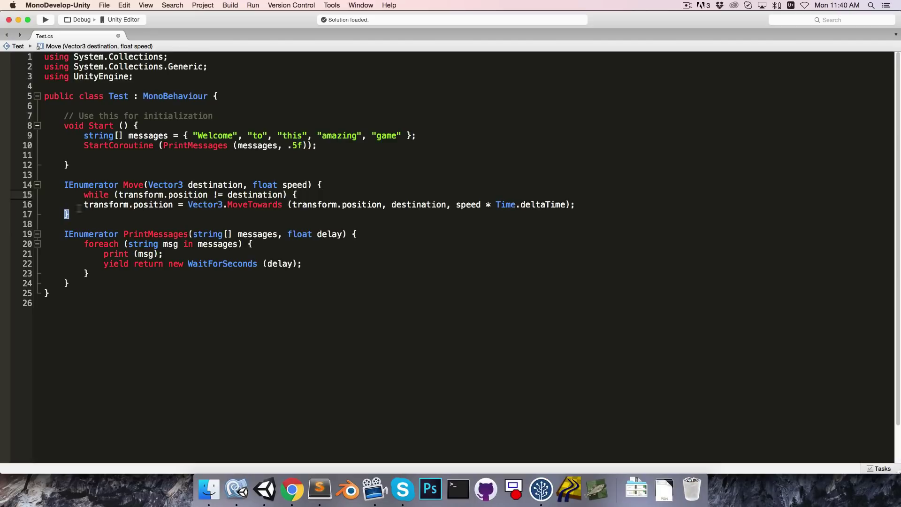
click(79, 204)
key(Tab)
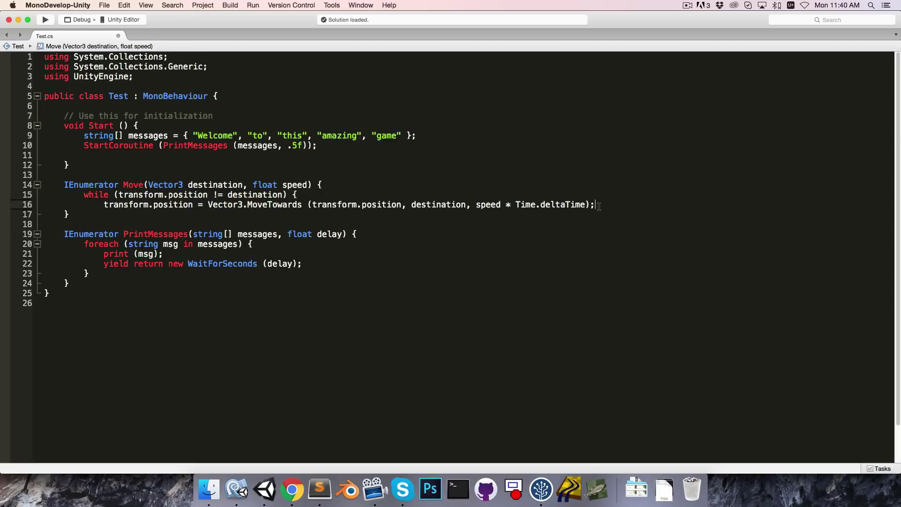
key(Return)
text(})
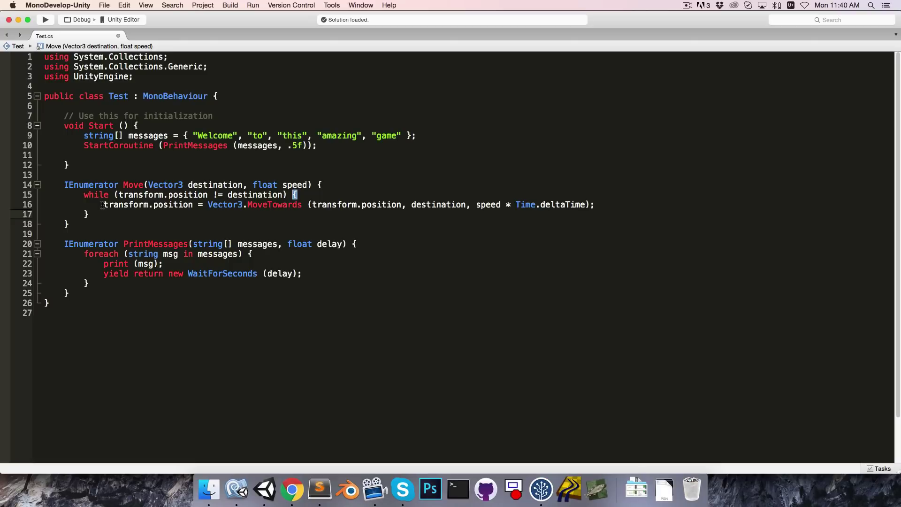
key(Return)
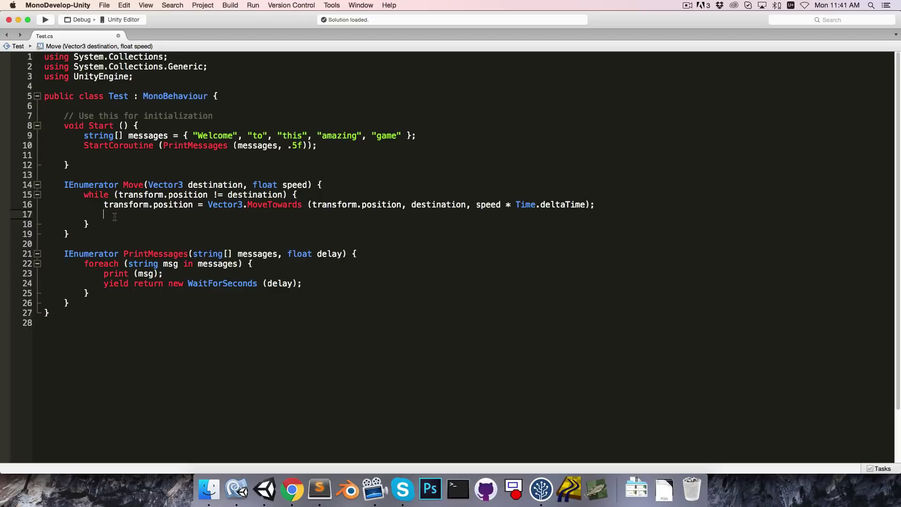
drag(84, 195, 91, 224)
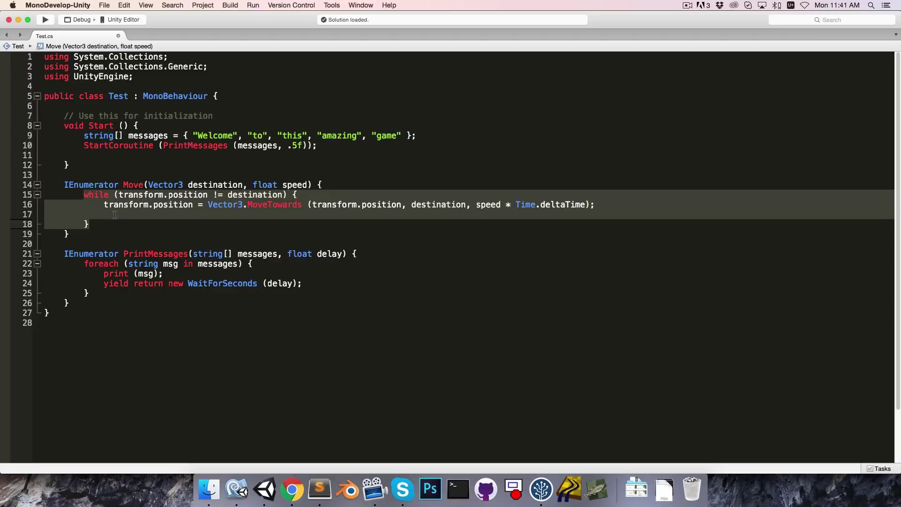
click(118, 216)
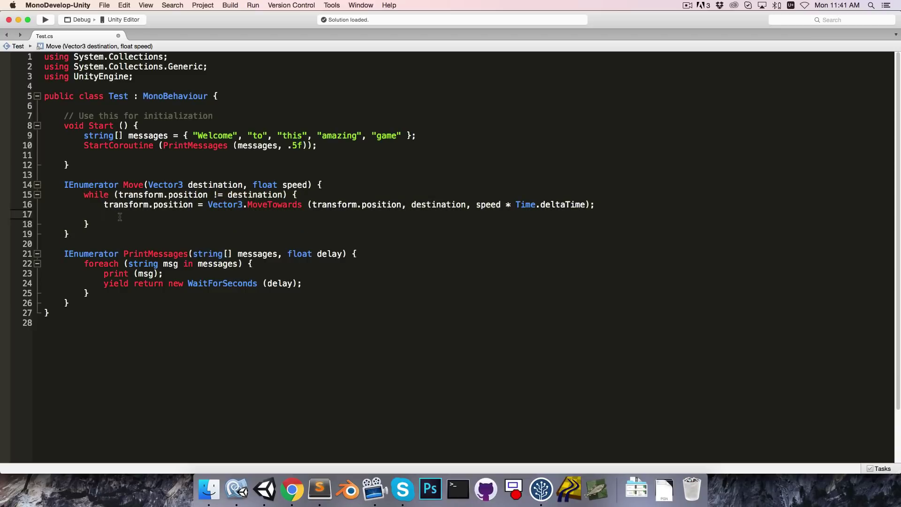
text(yield return )
text(null;)
In Update, on KeyCode.Space call StartCoroutine(Move(Random.onUnitSphere * 5, 8))
click(81, 164)
key(Return)
key(Return)
text(void )
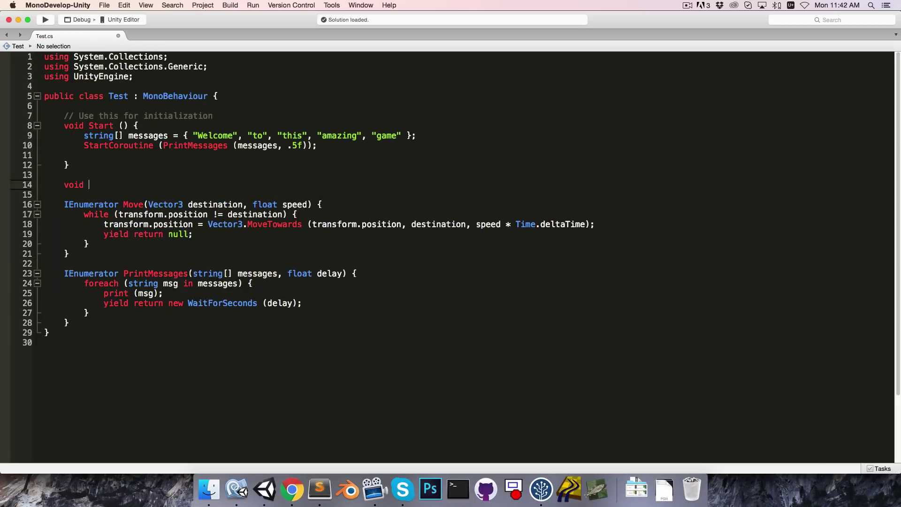
text(Update() {)
key(Return)
key(Return)
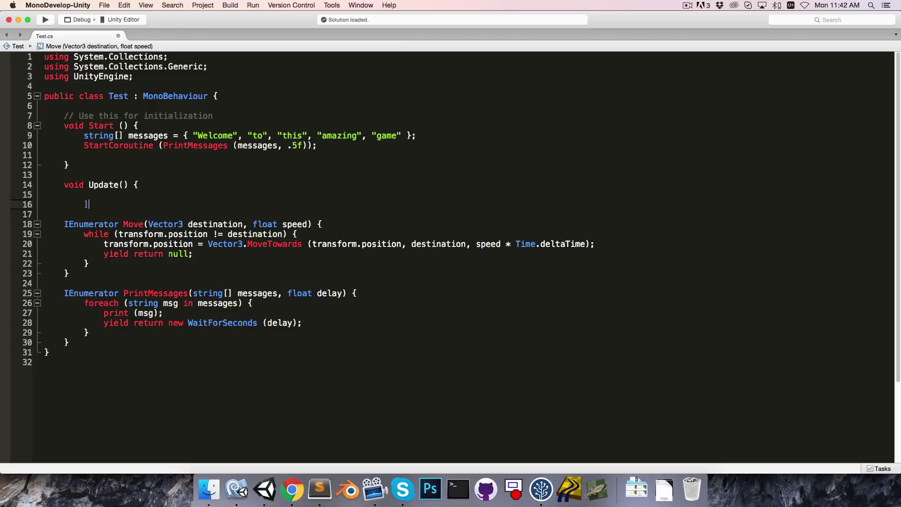
text(})
key(Up)
text(if ()
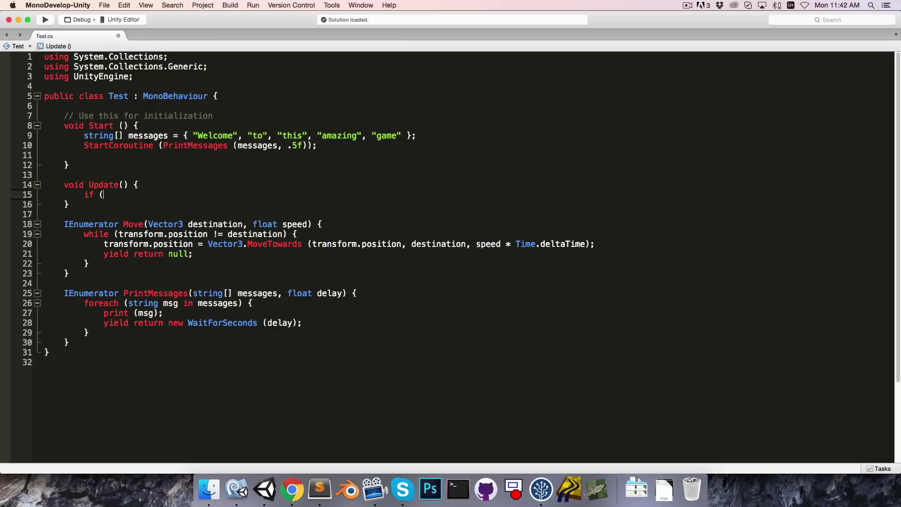
text(Input.getKe)
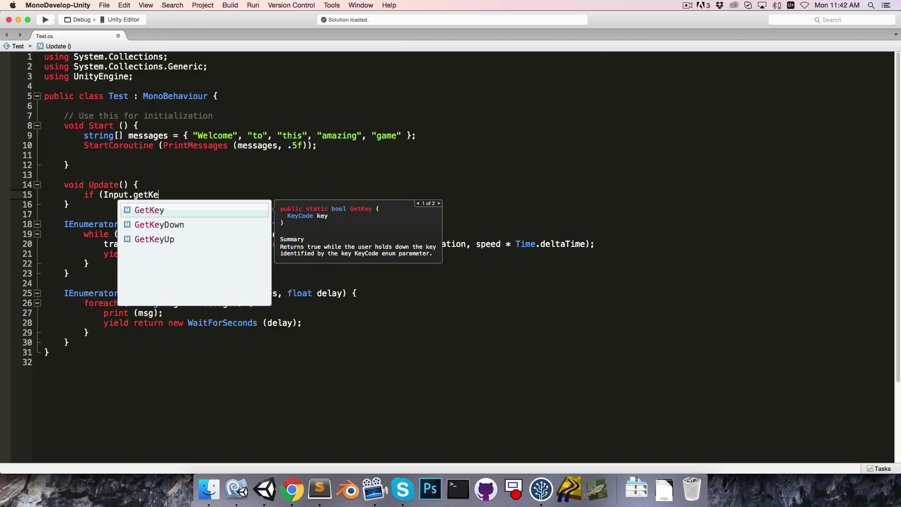
text(Down(KeyCode.spa)
key(Return)
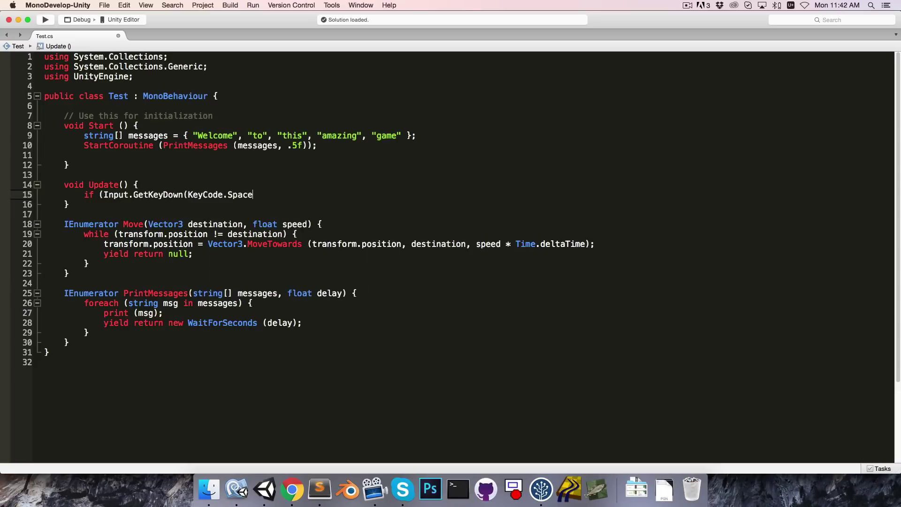
text()) {)
key(Return)
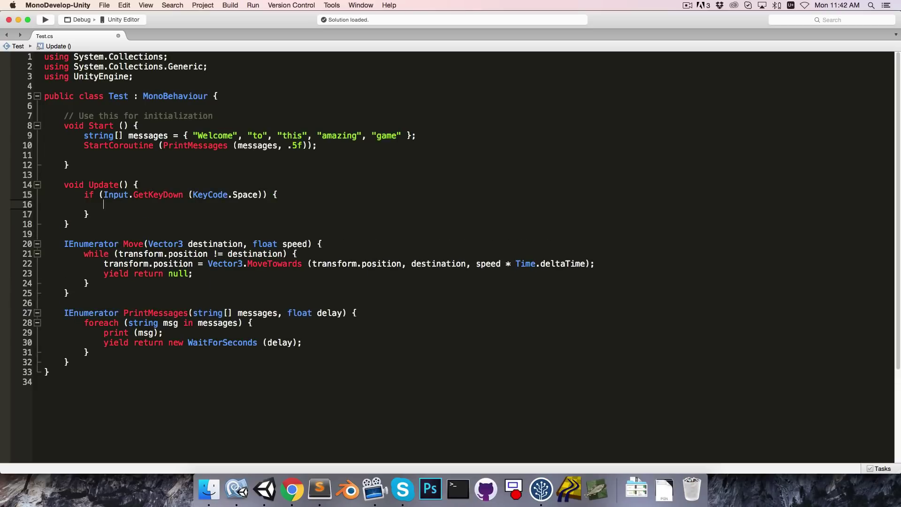
text(Sta)
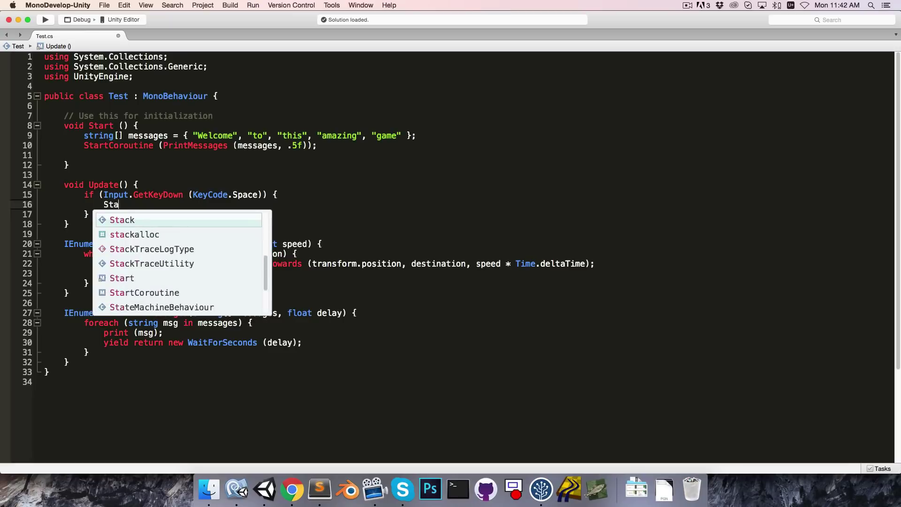
text(rtCoroutine(M)
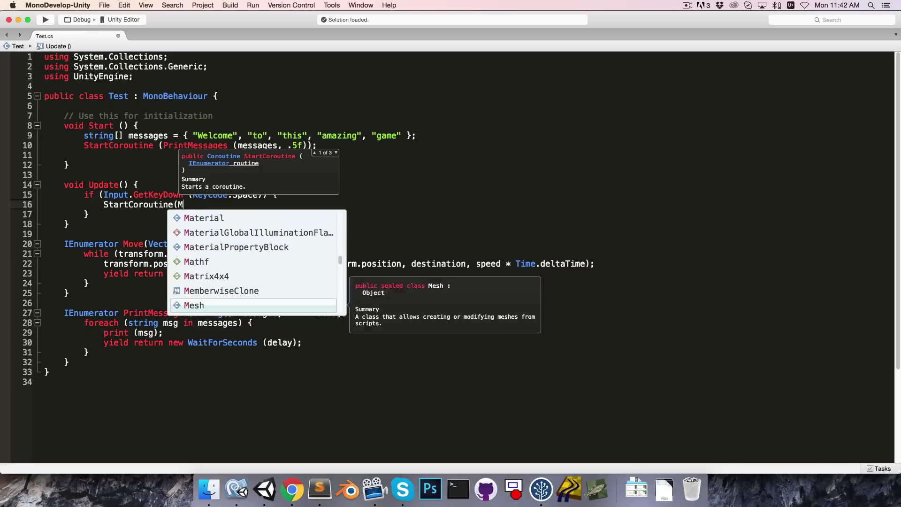
text(ove()
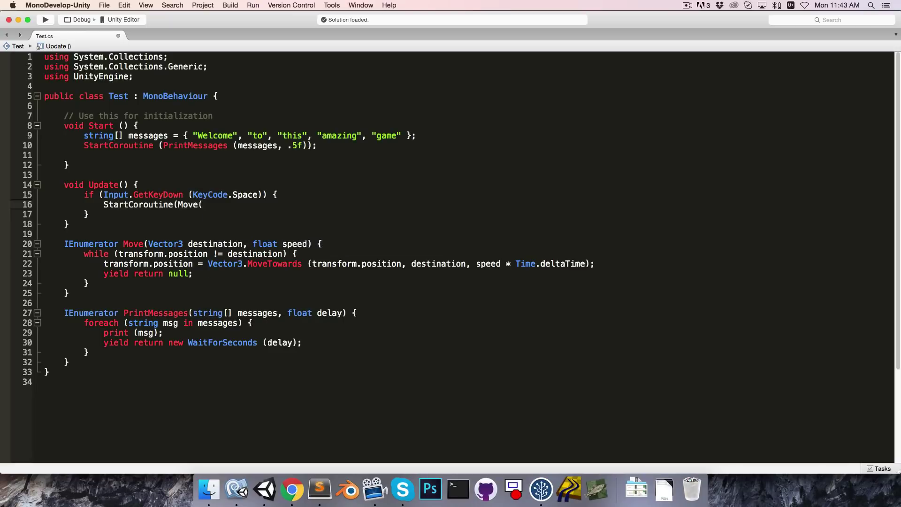
text(Random.)
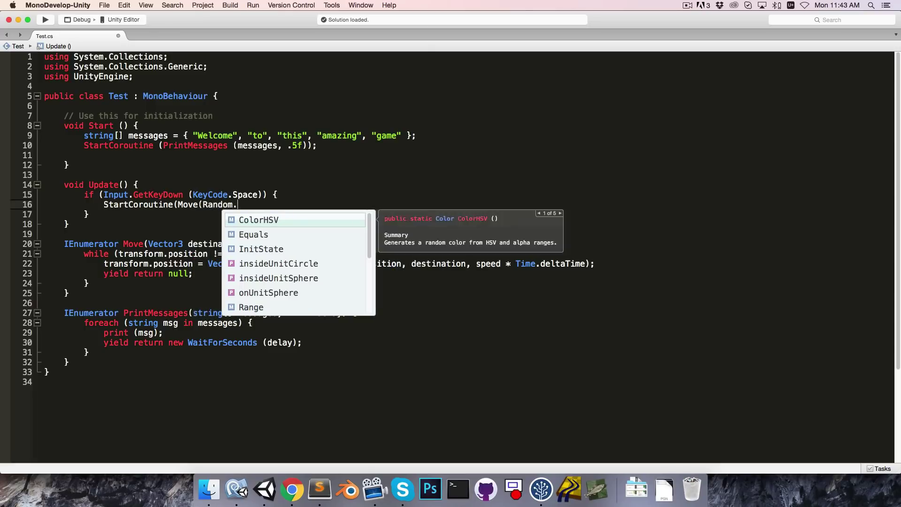
text(on)
key(Return)
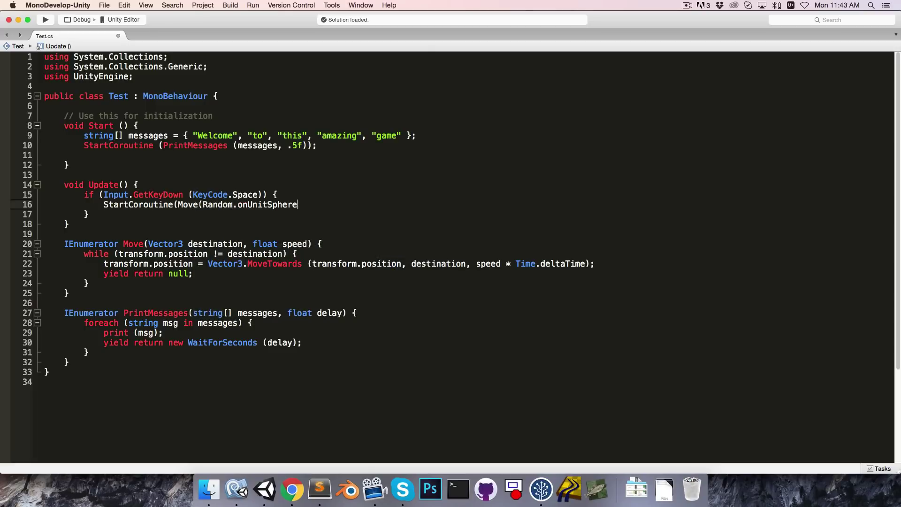
text(* )
text(5, )
text(8)))
text(;)
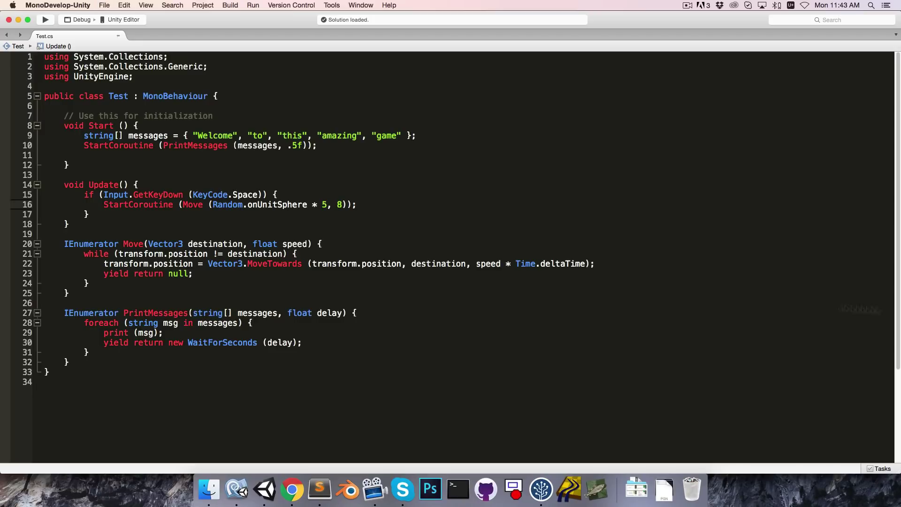
Play the scene, watch the cube jump to random points on key presses, then stop
click(264, 490)
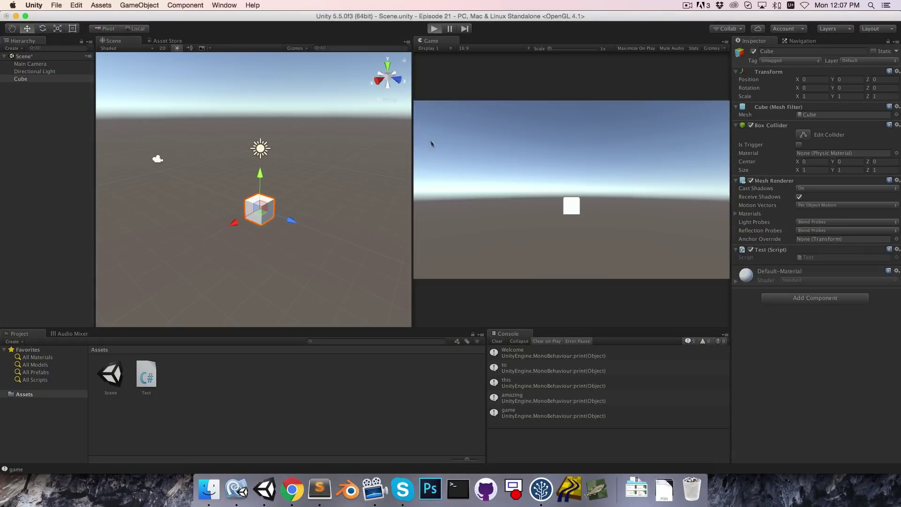
key(super+p)
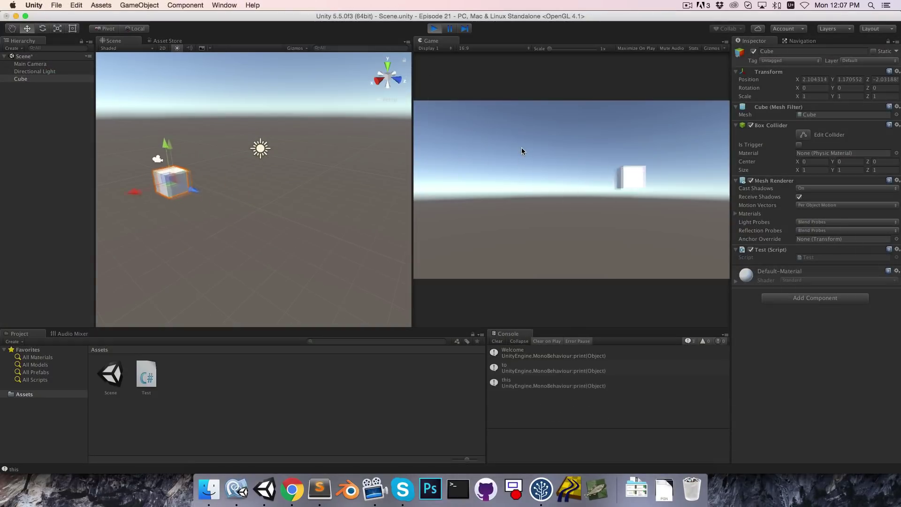
drag(168, 178, 237, 186)
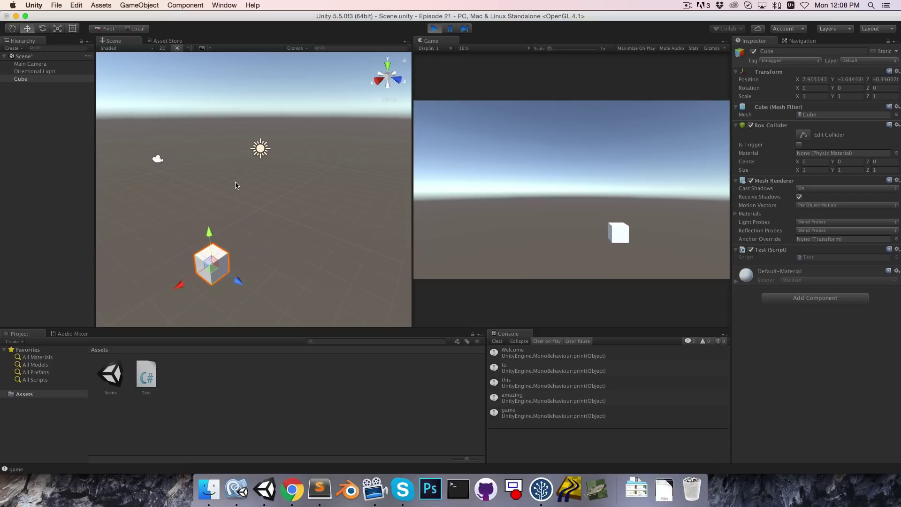
scroll(237, 260, up, 2)
mouse_move(237, 259)
middle_down()
mouse_move(320, 147)
mouse_move(272, 169)
middle_up()
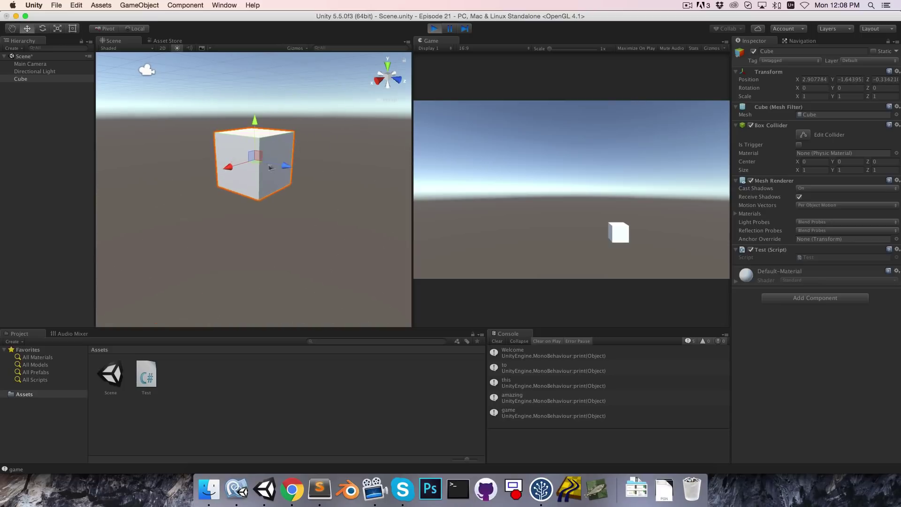
scroll(272, 170, up, 2)
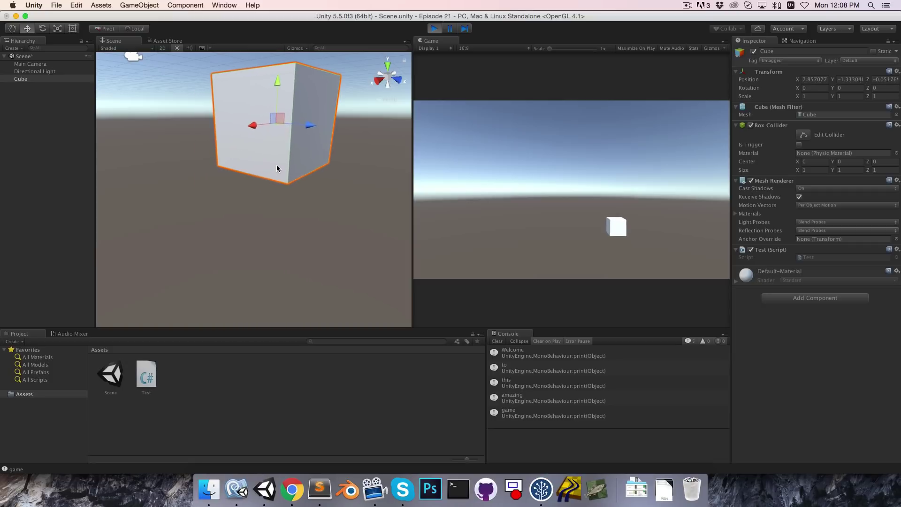
scroll(276, 168, down, 2)
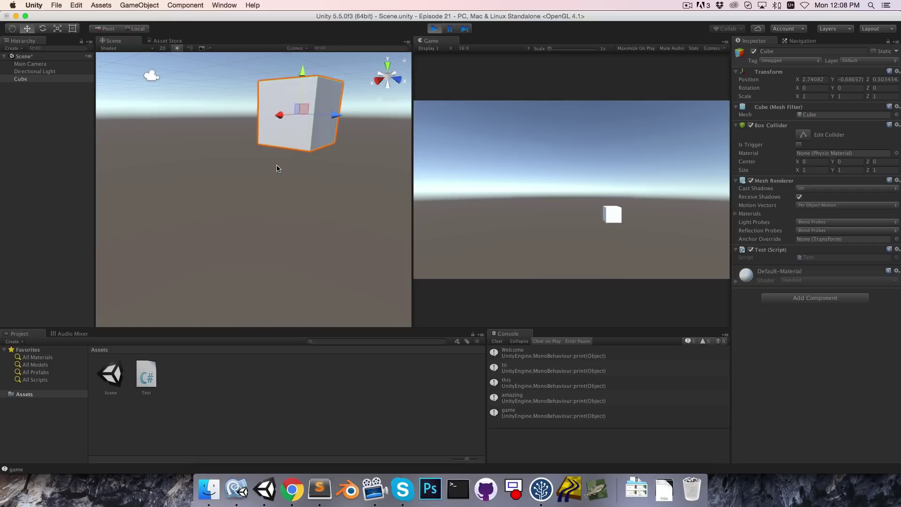
click(434, 29)
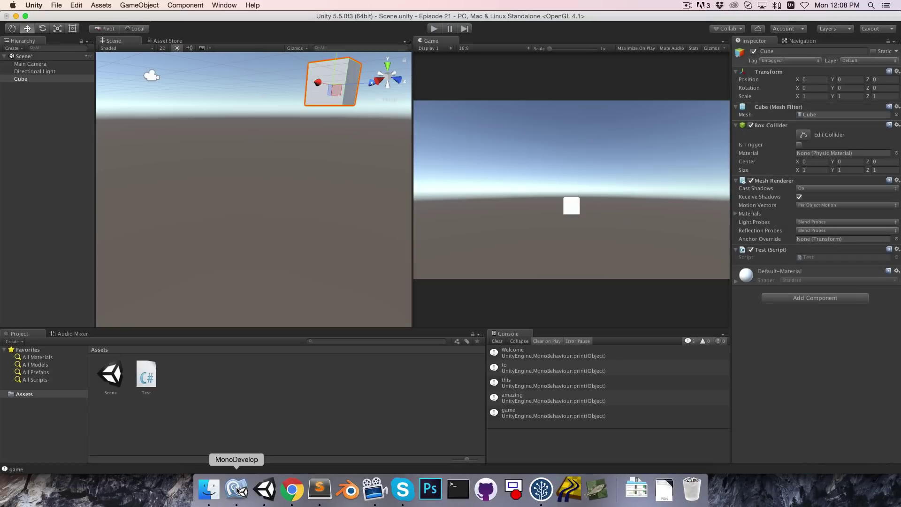
In Test.cs, open a blank line above StartCoroutine on line 16, erasing a half-typed Stop
click(237, 489)
double_click(136, 205)
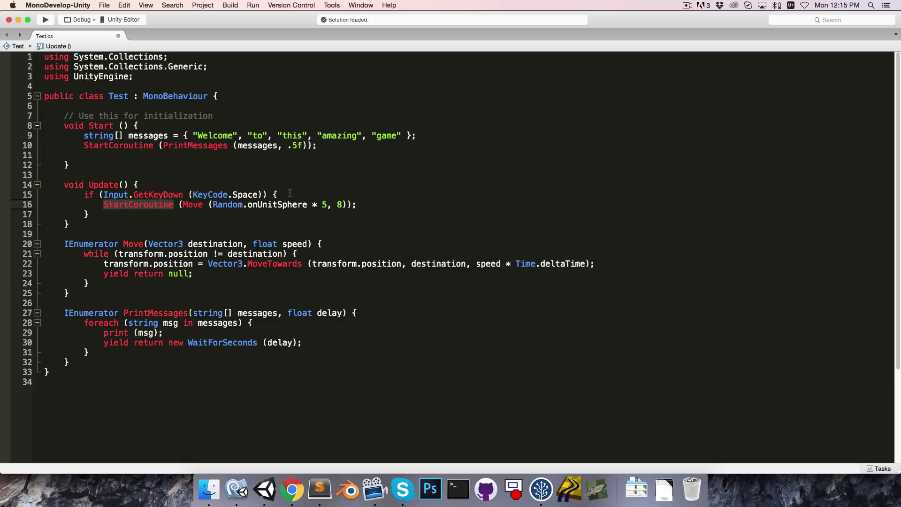
key(Left)
key(Return)
key(Up)
text(StopC)
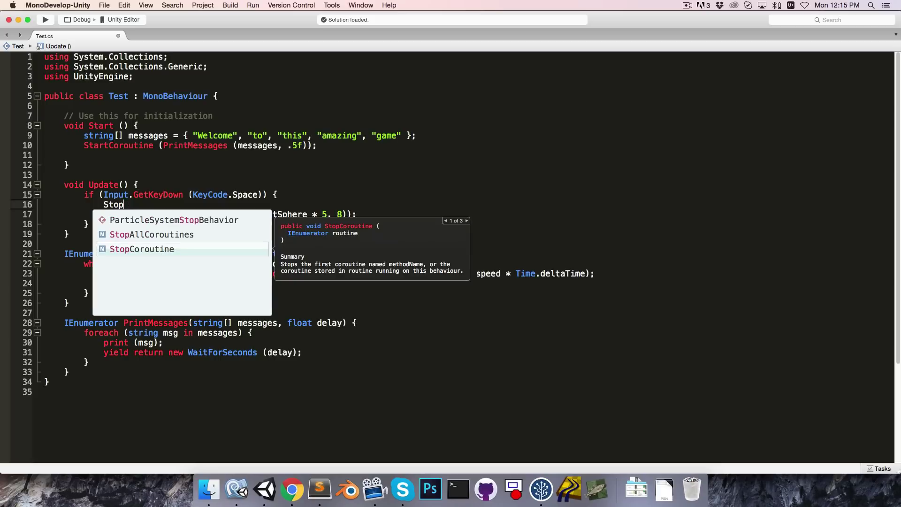
key(BackSpace)
key(BackSpace)
key(BackSpace)
key(BackSpace)
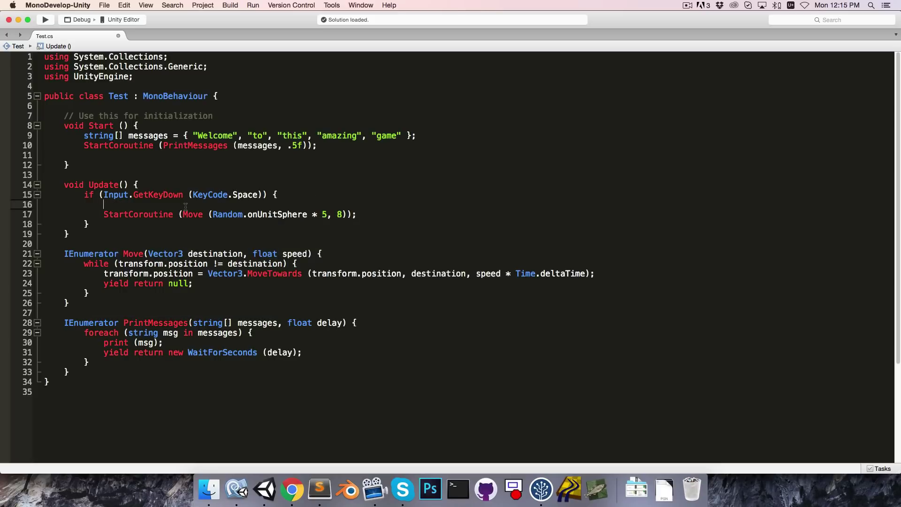
Declare an IEnumerator currentMoveCoroutine field and begin assigning it in the Space block
click(246, 97)
key(Return)
key(Return)
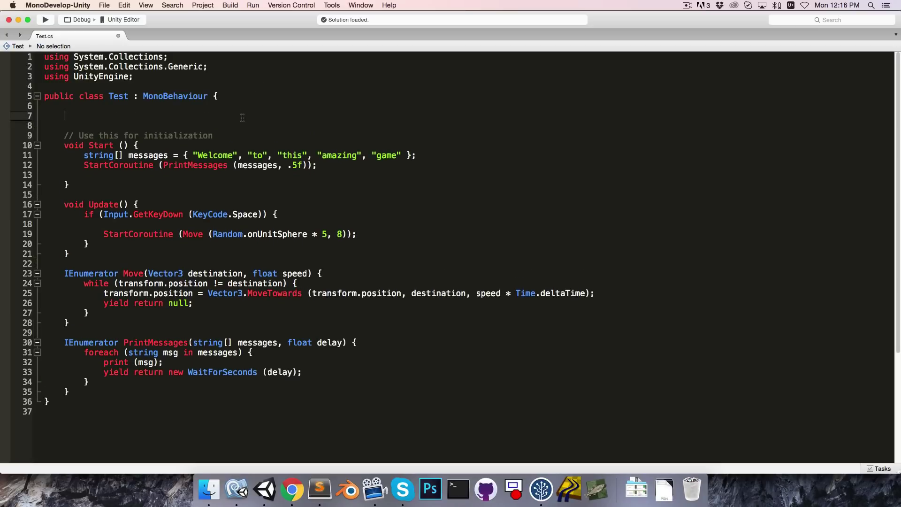
text(IEnumerator )
text(current)
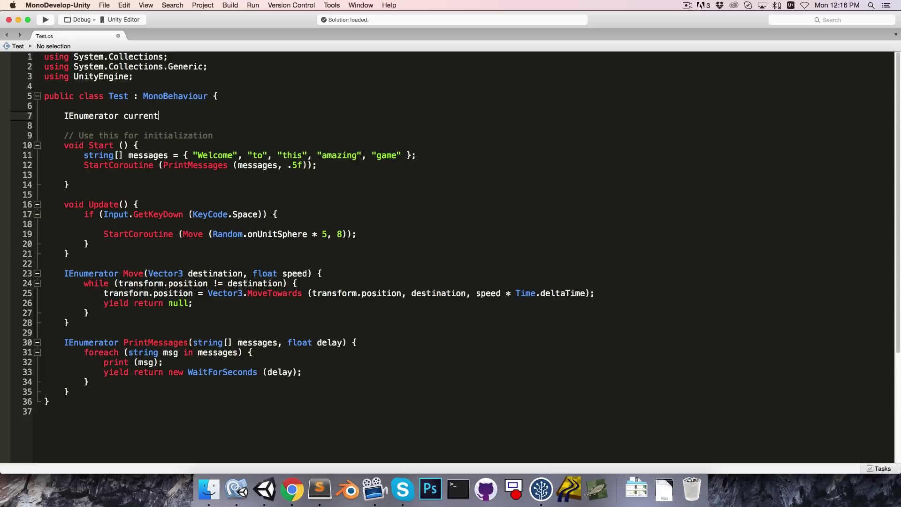
text(MoveCoroutine;)
click(132, 224)
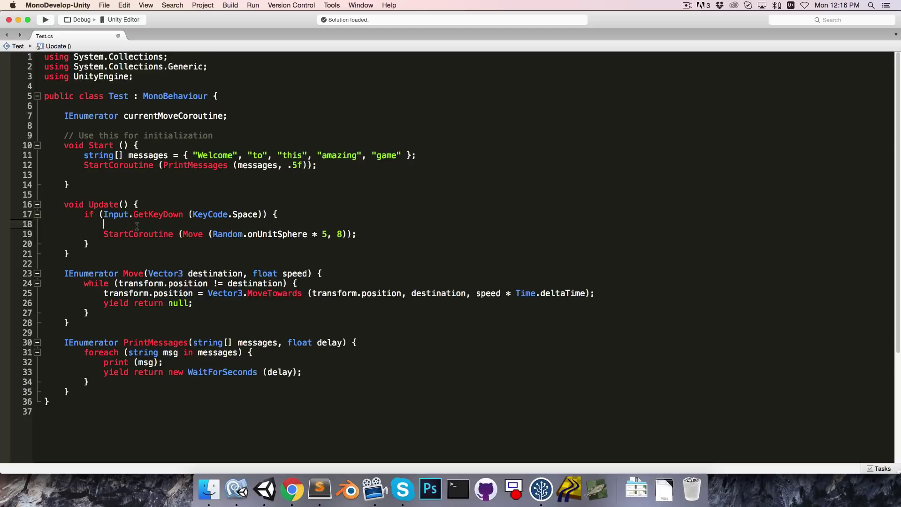
text(curre)
key(Return)
text(=)
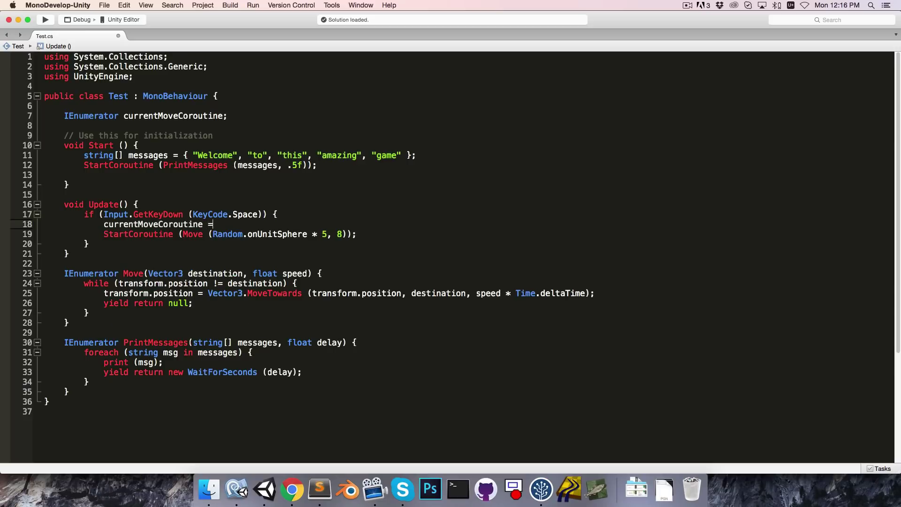
Move the Move(Random.onUnitSphere * 5, 8) call into the assignment and start currentMoveCoroutine
drag(181, 234, 347, 234)
key(super+c)
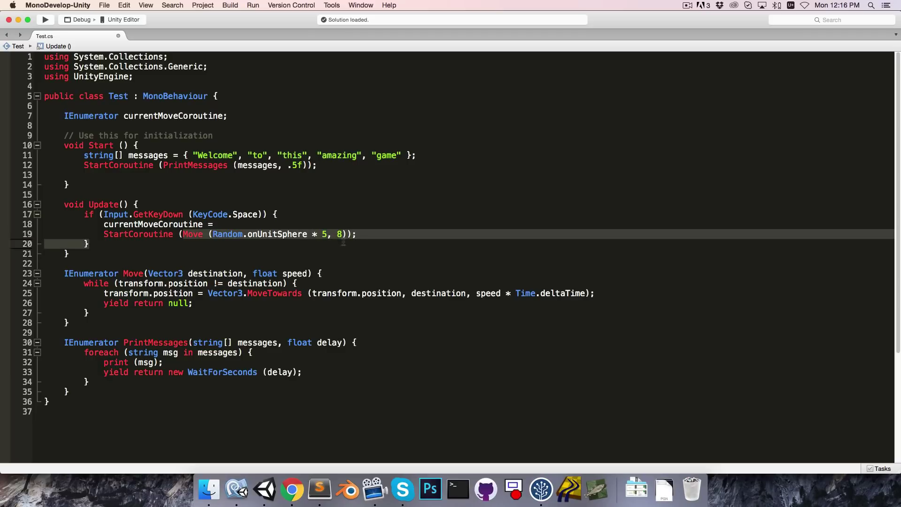
key(BackSpace)
click(262, 225)
key(super+v)
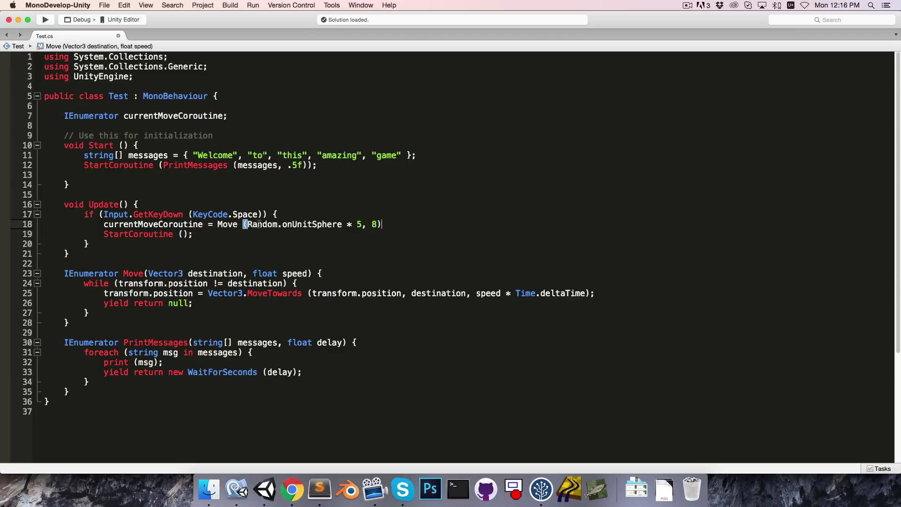
text(;)
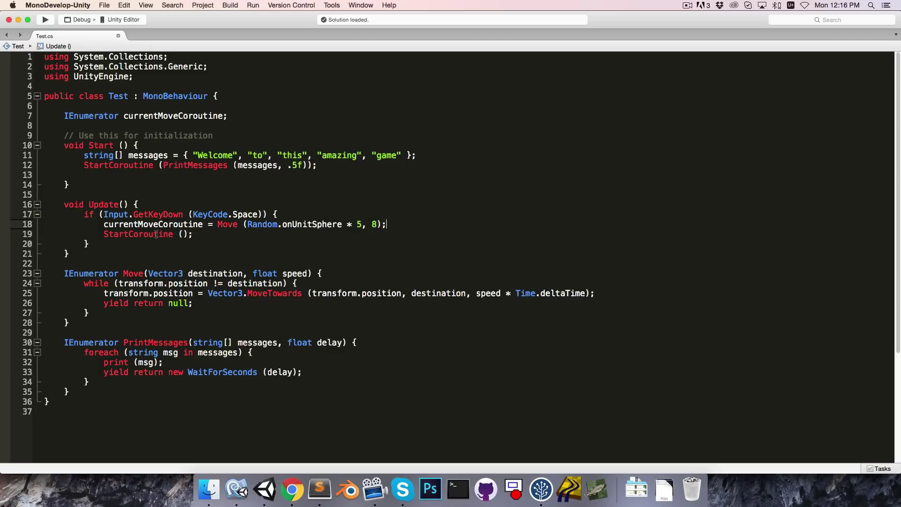
click(182, 234)
text(curr)
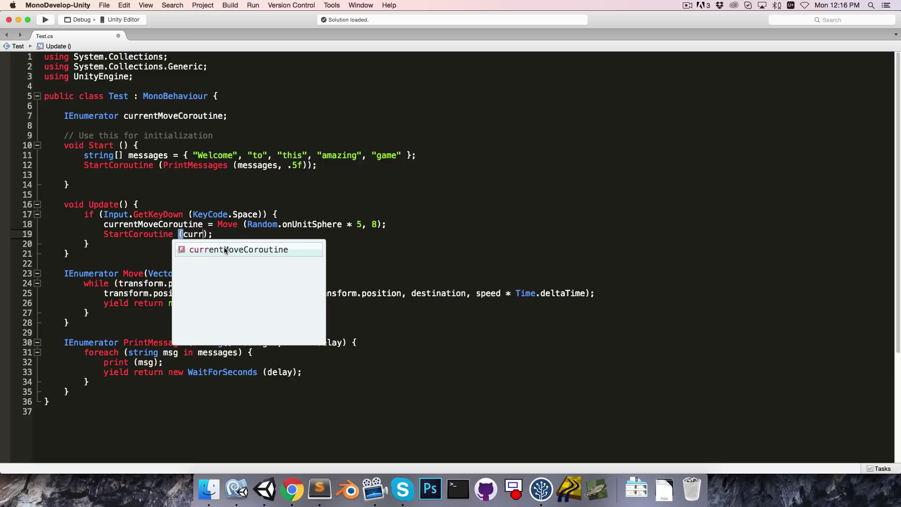
text(e)
key(Return)
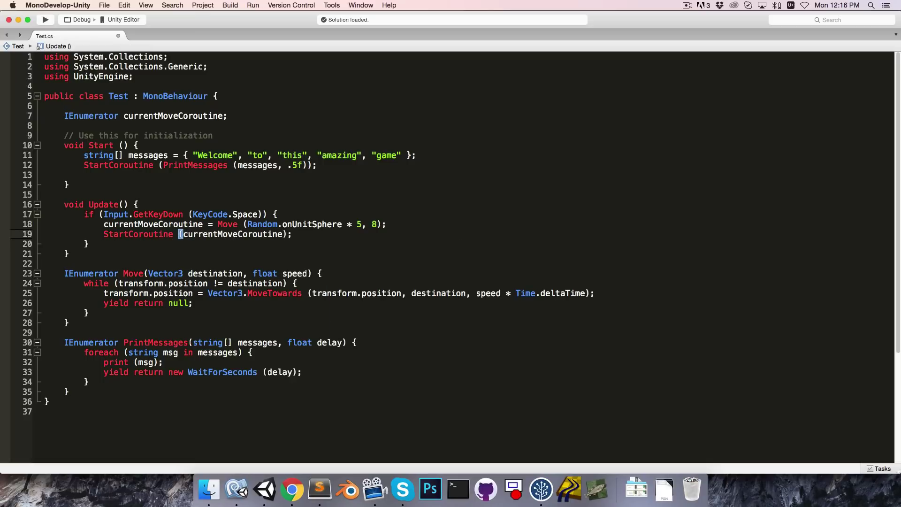
Add if (currentMoveCoroutine != null) StopCoroutine(currentMoveCoroutine); above the Move call, then return to Unity
click(310, 214)
key(Return)
key(Return)
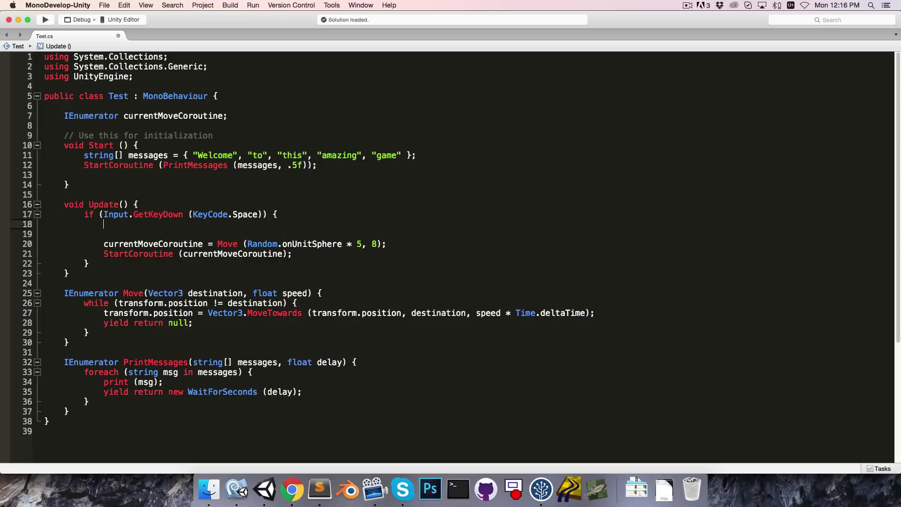
key(Return)
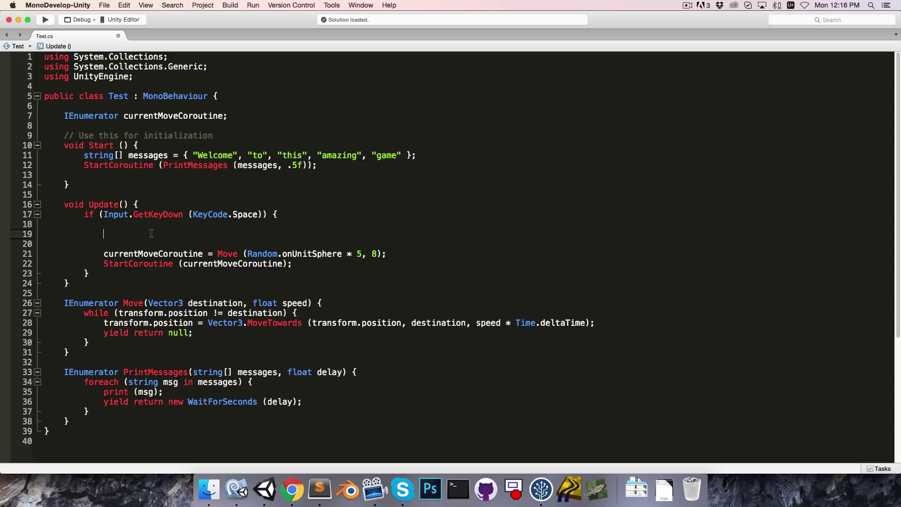
text(if (curre)
key(Return)
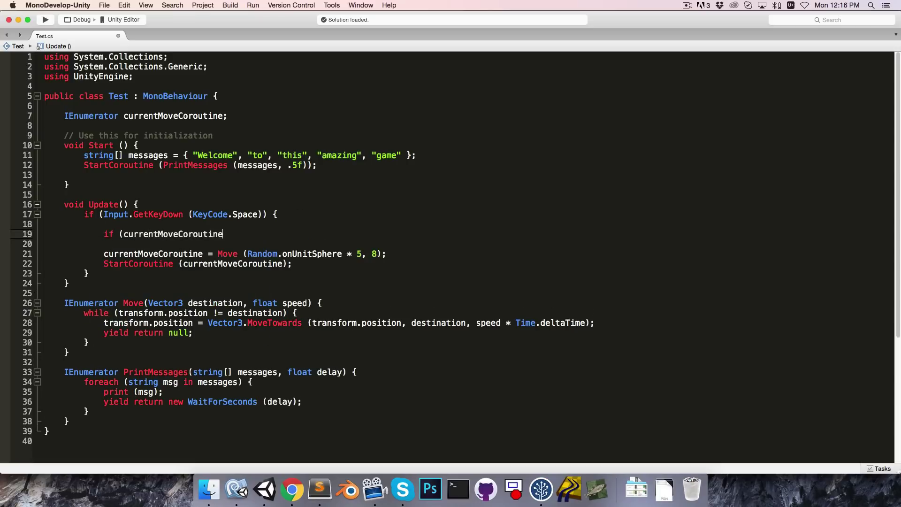
text( != null))
text( {)
key(Return)
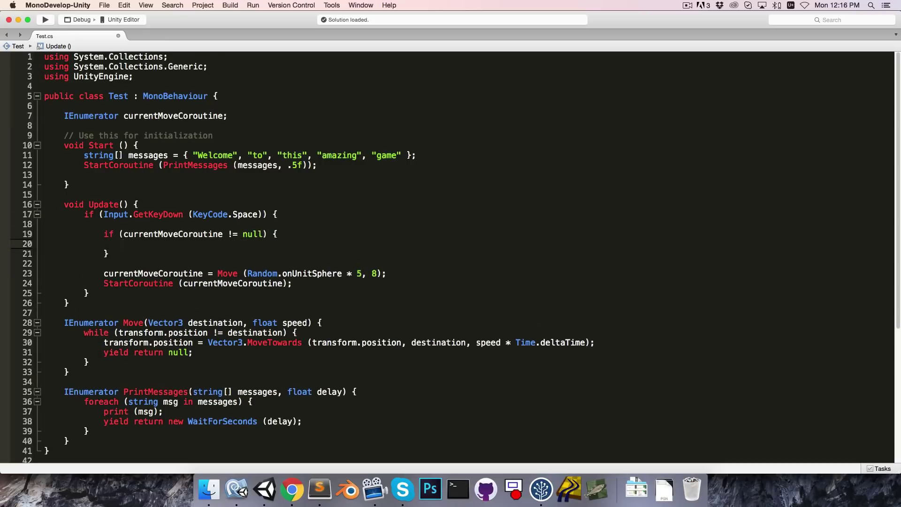
text(StopCoroutine()
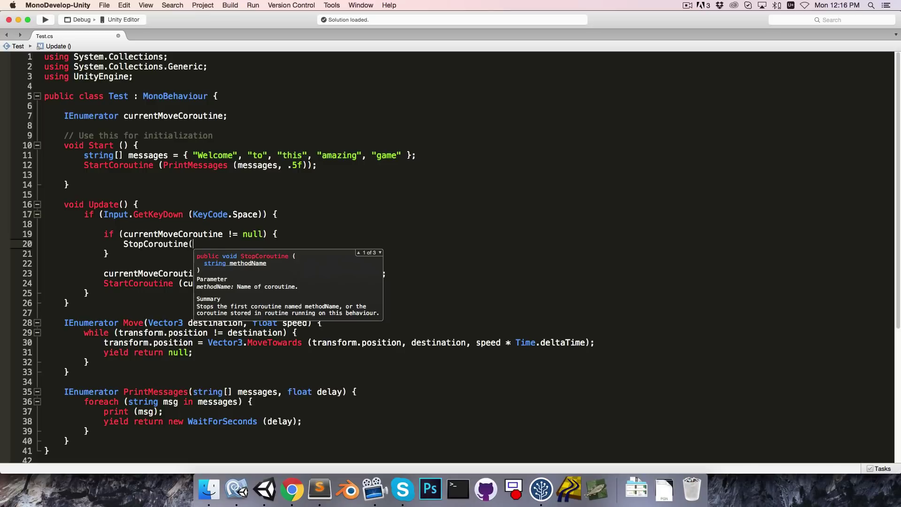
text(curre)
key(Return)
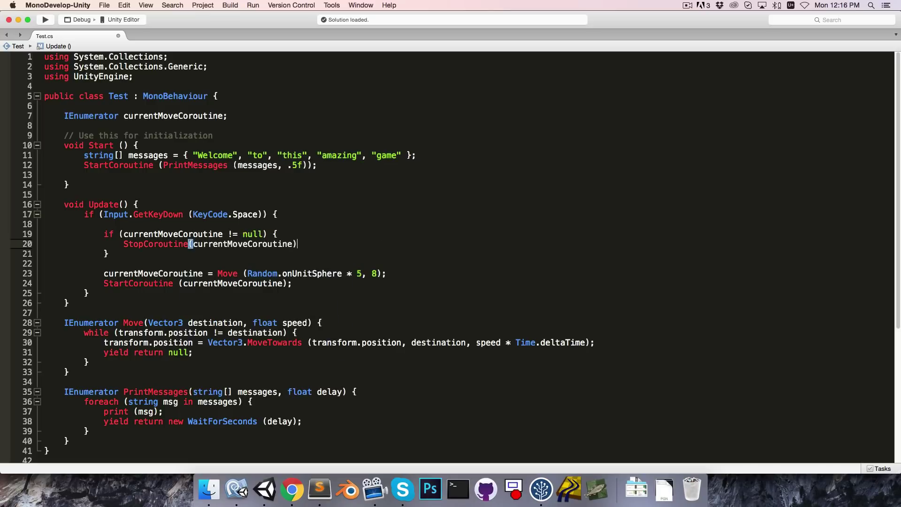
text();)
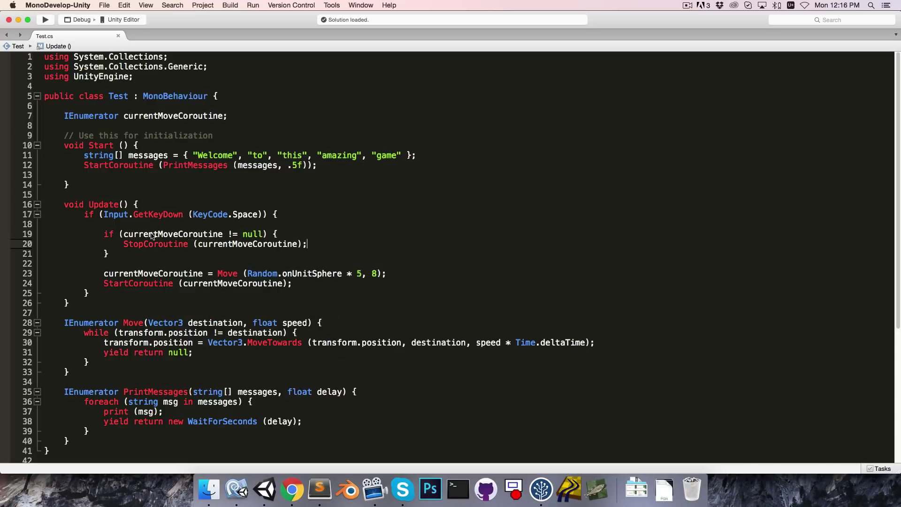
click(265, 488)
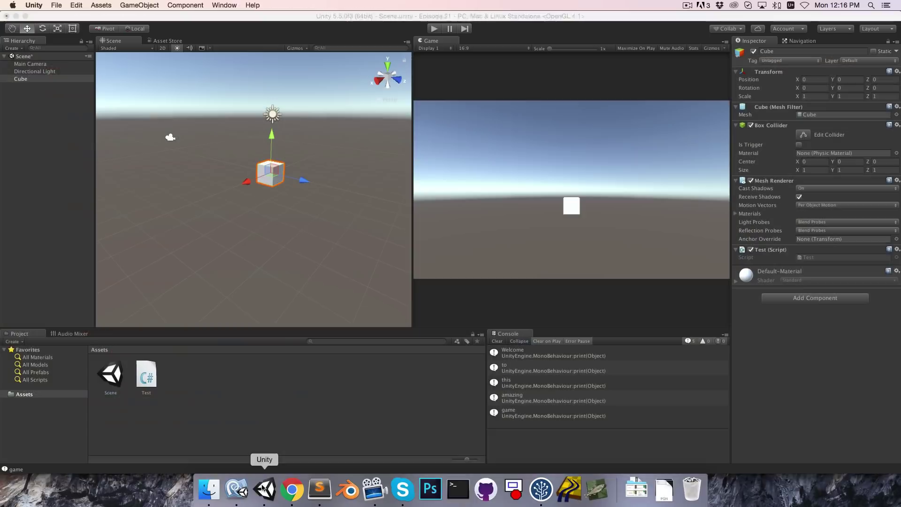
click(435, 28)
key(space)
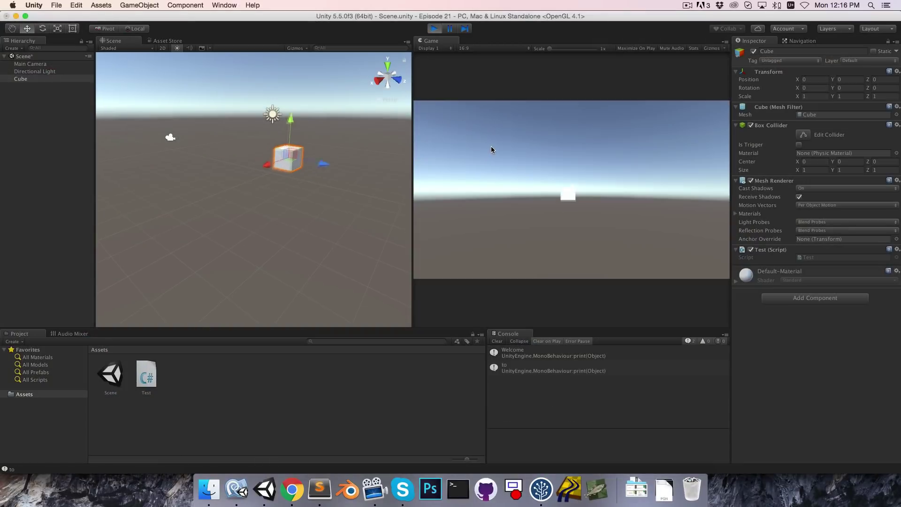
key(space)
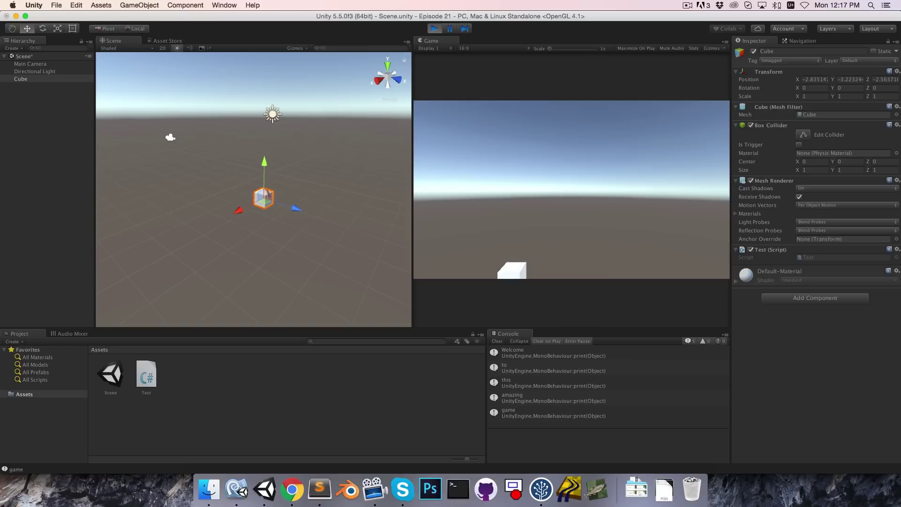
click(431, 32)
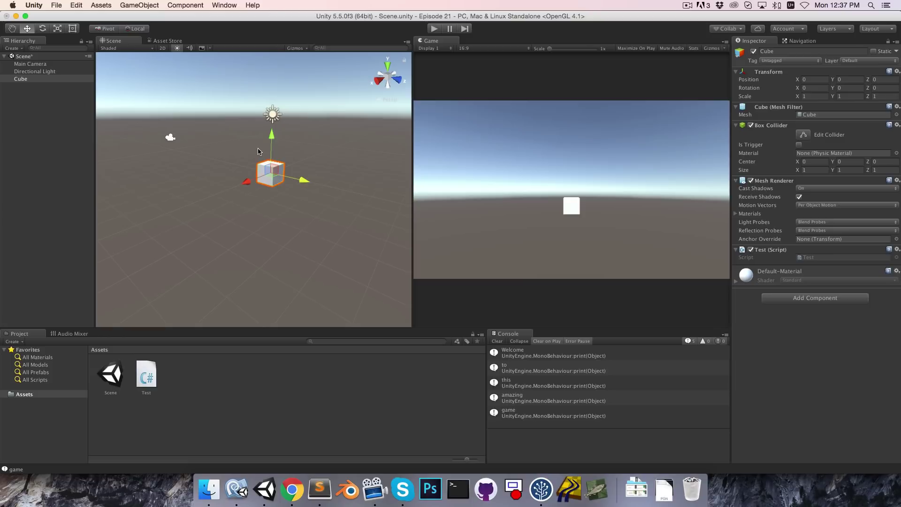
Create a cube left of the main cube, scale it to 0.24, and name it Waypoint (1)
click(155, 5)
mouse_move(142, 35)
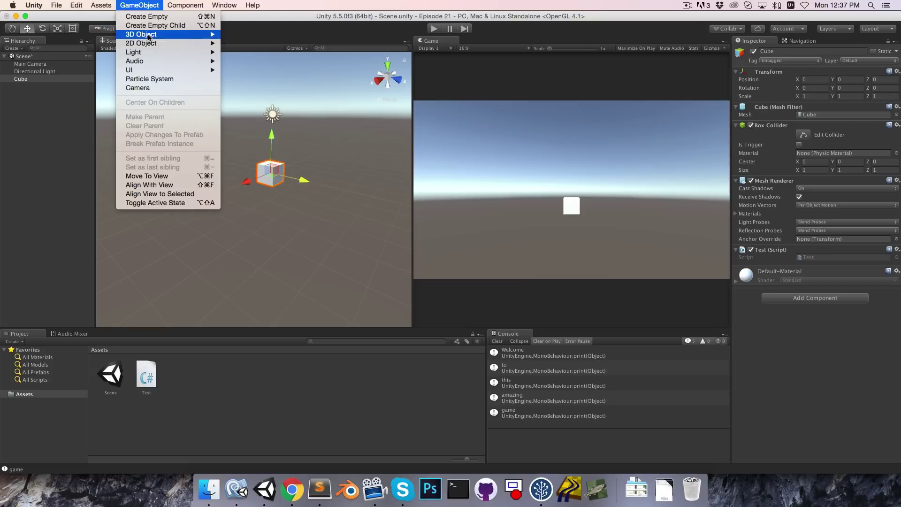
click(240, 34)
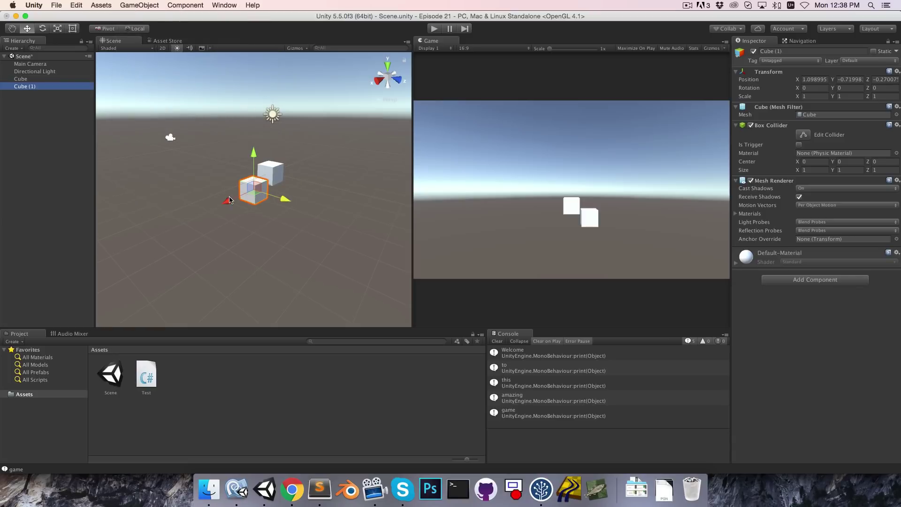
mouse_move(229, 194)
mouse_down()
mouse_move(203, 205)
mouse_move(196, 193)
mouse_up()
key(r)
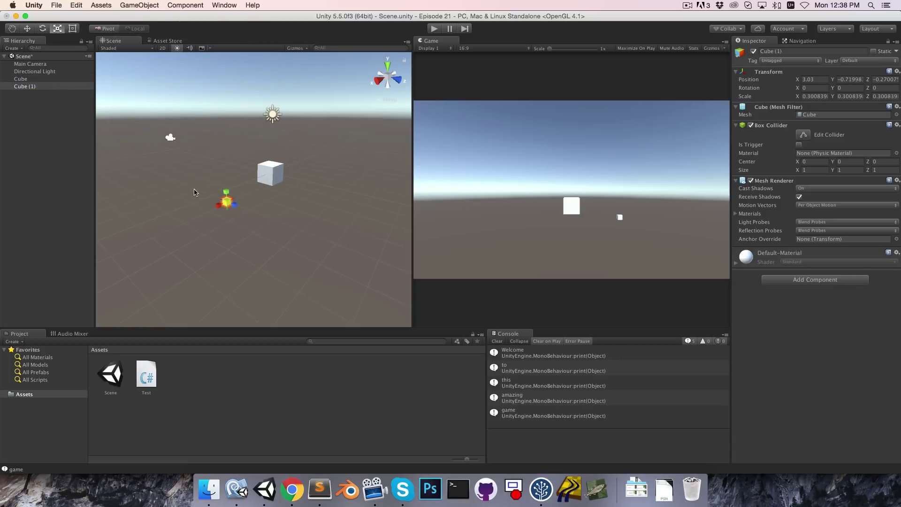
click(41, 86)
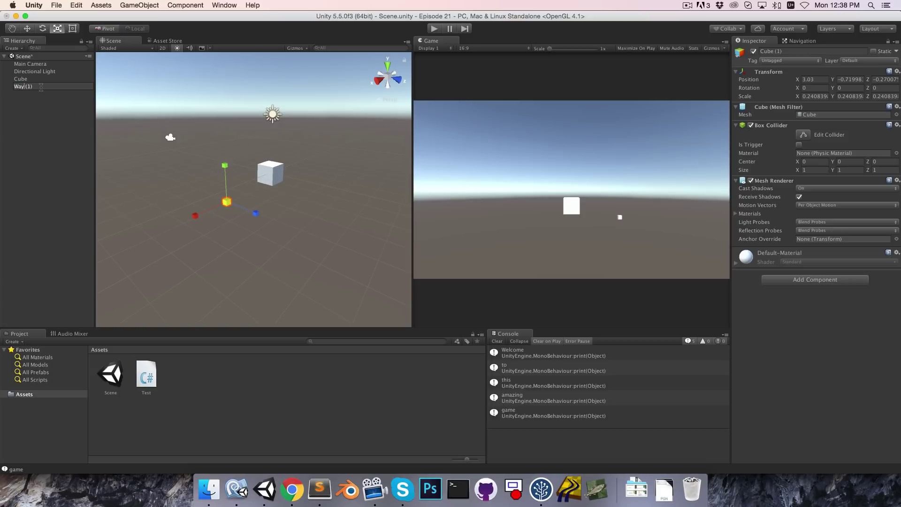
text(point)
key(Return)
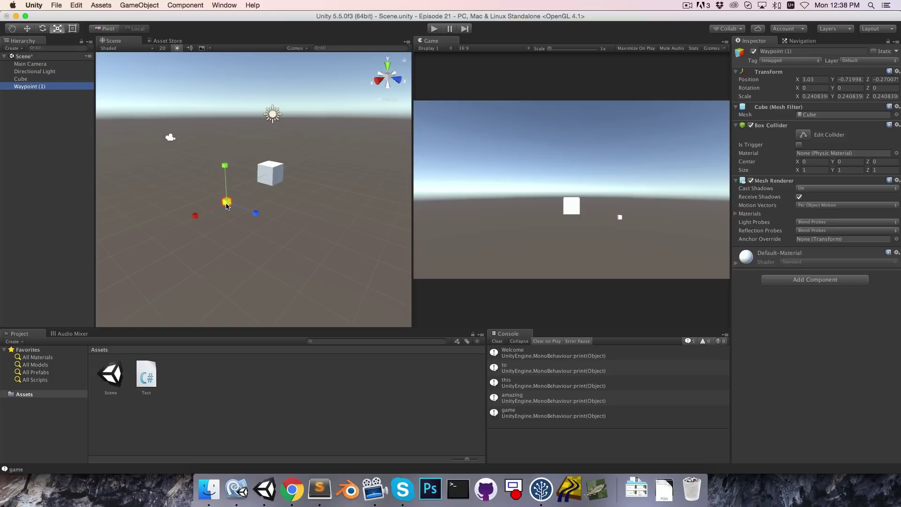
Duplicate Waypoint (1) into further waypoints and place them around the main cube
key(w)
key(super+d)
mouse_move(231, 206)
mouse_down()
mouse_move(206, 198)
mouse_move(205, 175)
mouse_move(339, 166)
mouse_move(378, 192)
mouse_move(321, 240)
mouse_up()
key(super+d)
key(super+d)
key(super+d)
key(super+d)
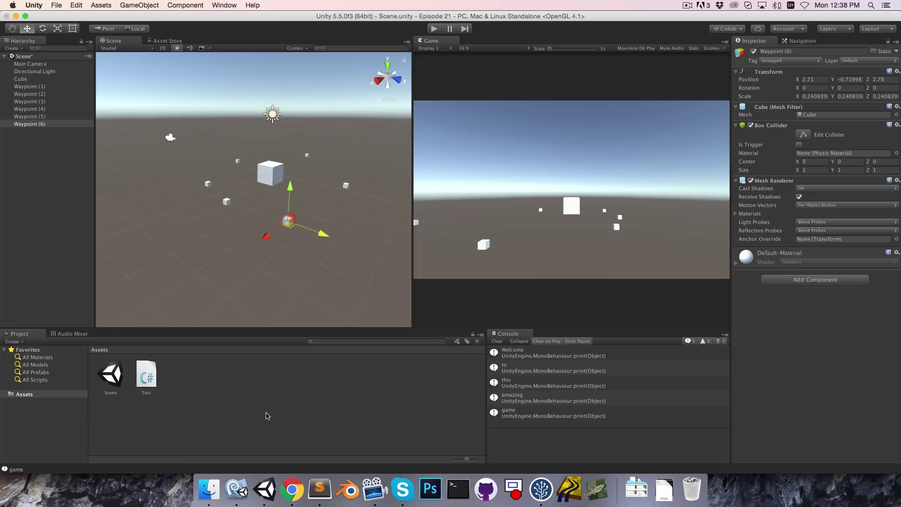
Add public Transform[] path; above currentMoveCoroutine, then select the Cube in Unity
click(39, 87)
click(236, 488)
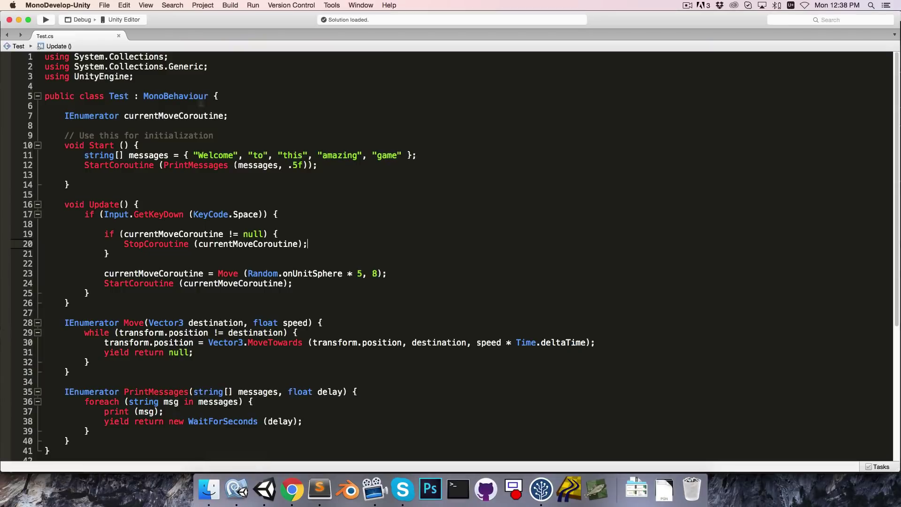
click(250, 109)
key(Return)
text(pu)
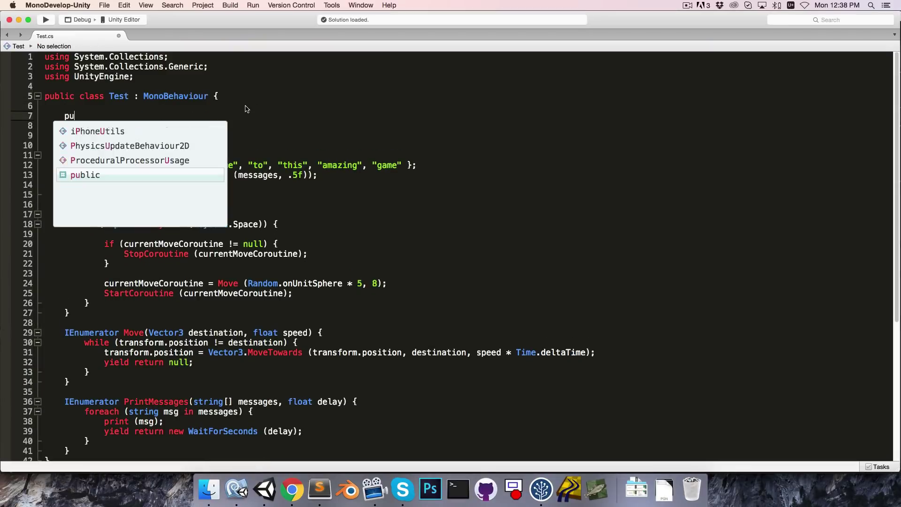
text(blic Tra)
key(Return)
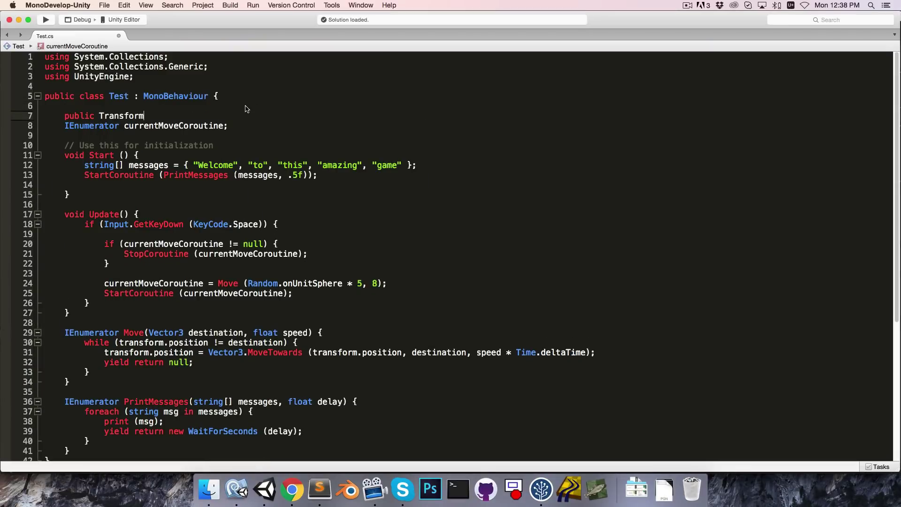
text([] path;)
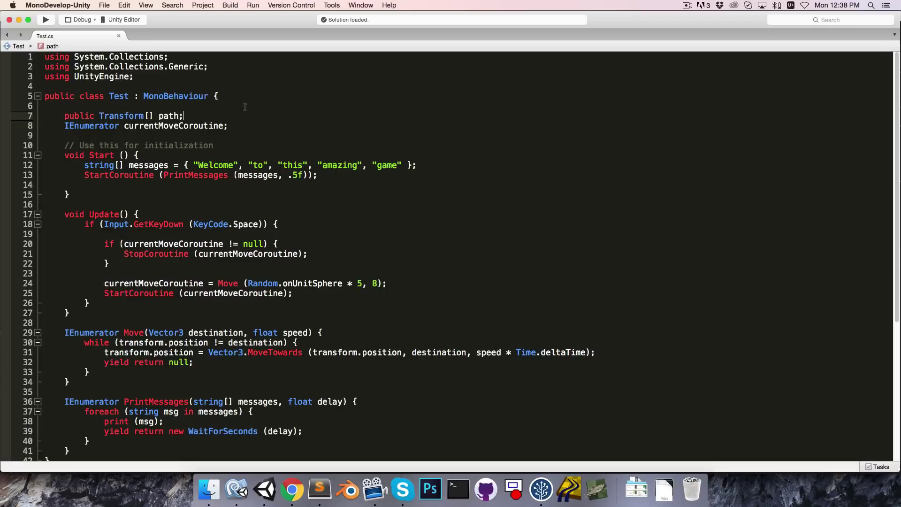
click(265, 489)
click(32, 79)
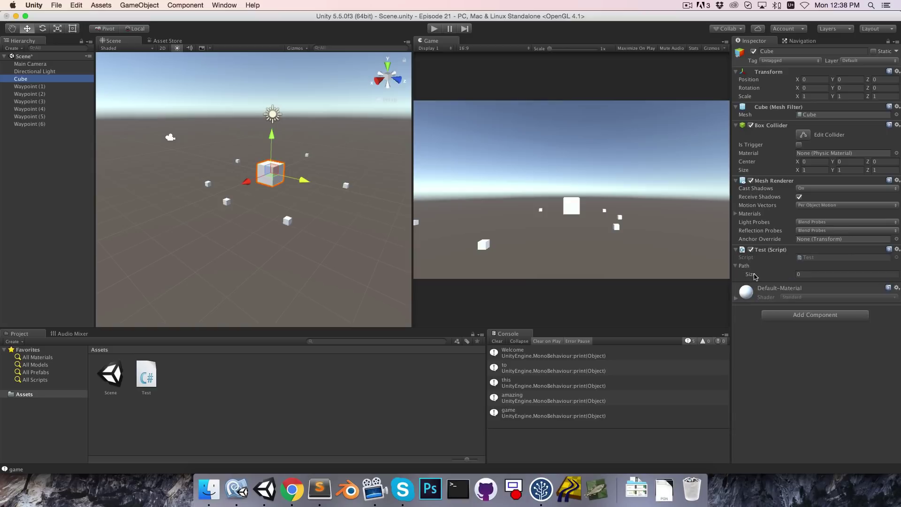
Lock the Inspector on Cube, drag Waypoint (1)–(6) into Path, then unlock it
click(889, 44)
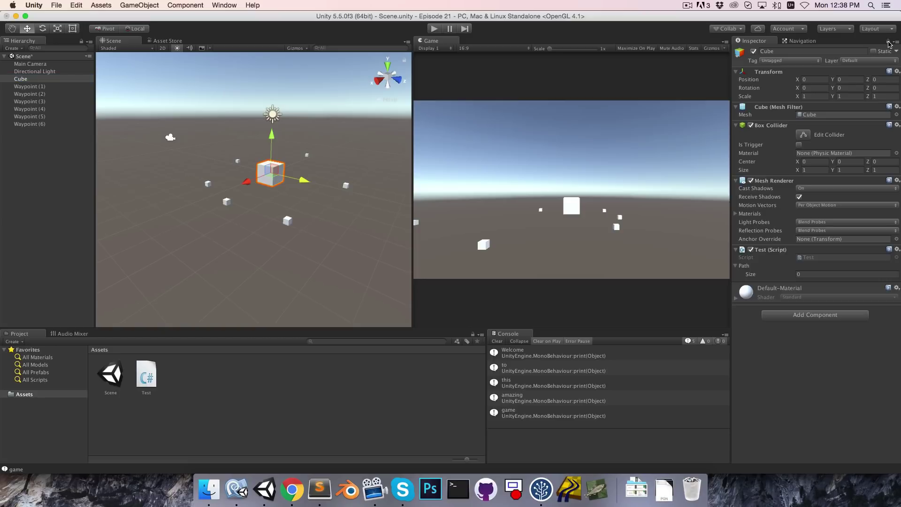
click(40, 87)
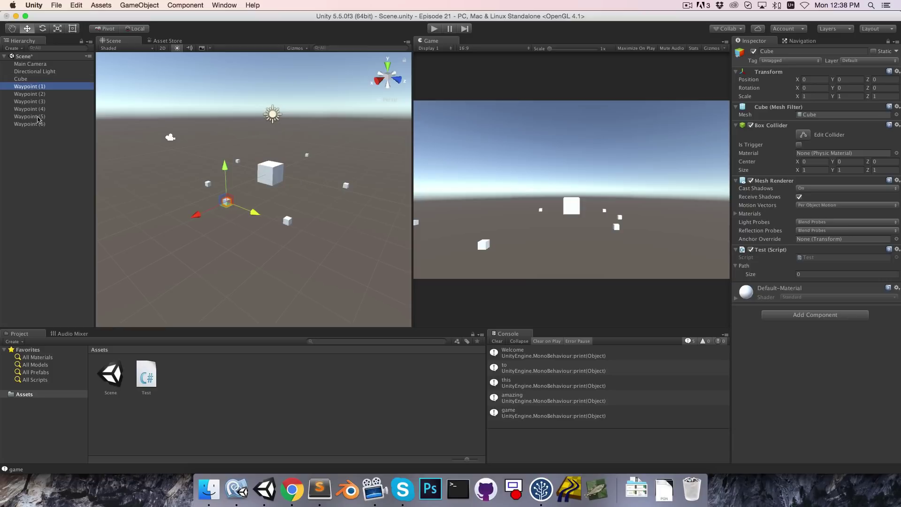
shift+click(39, 125)
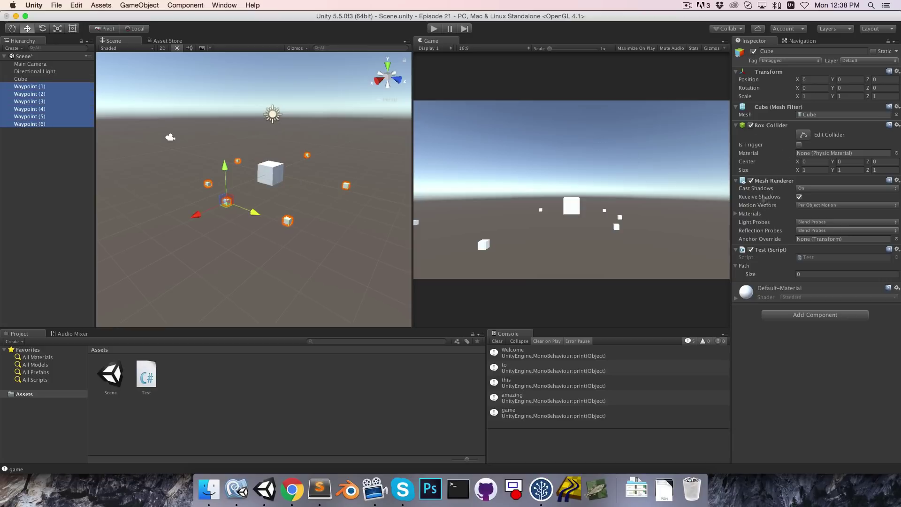
drag(24, 86, 748, 266)
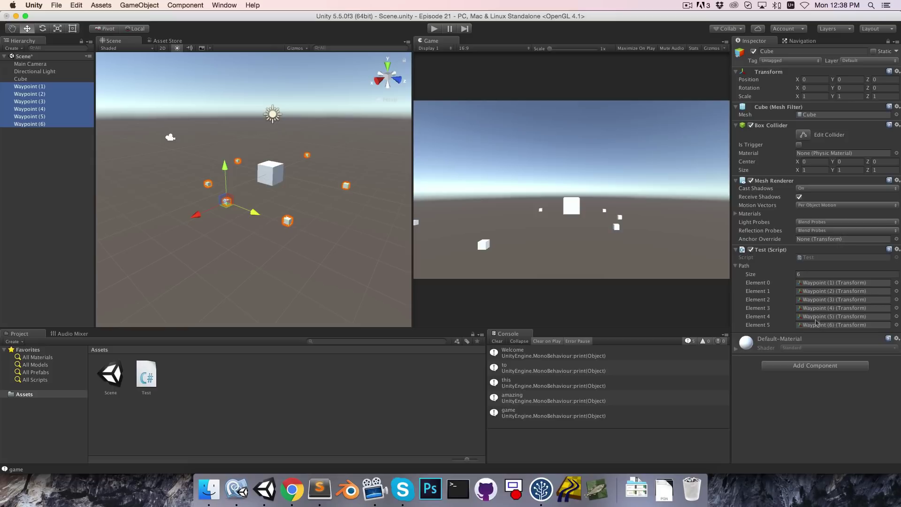
click(888, 43)
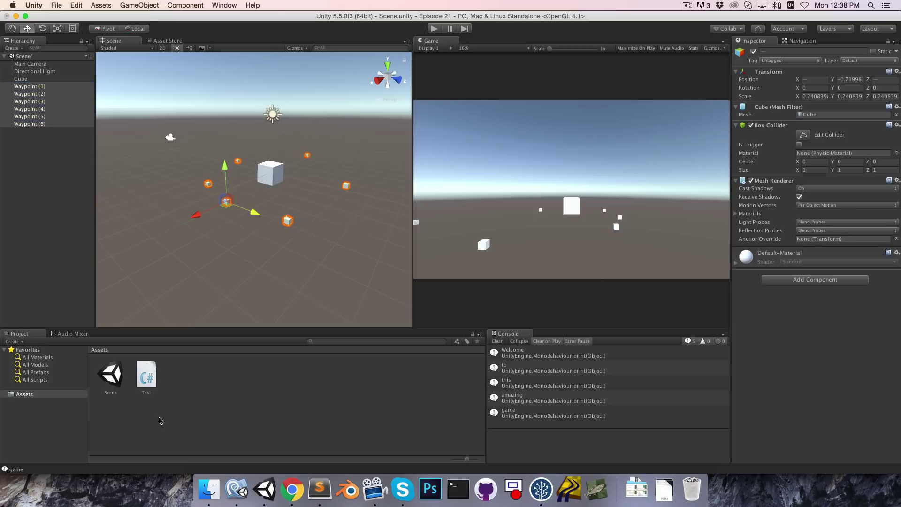
click(237, 489)
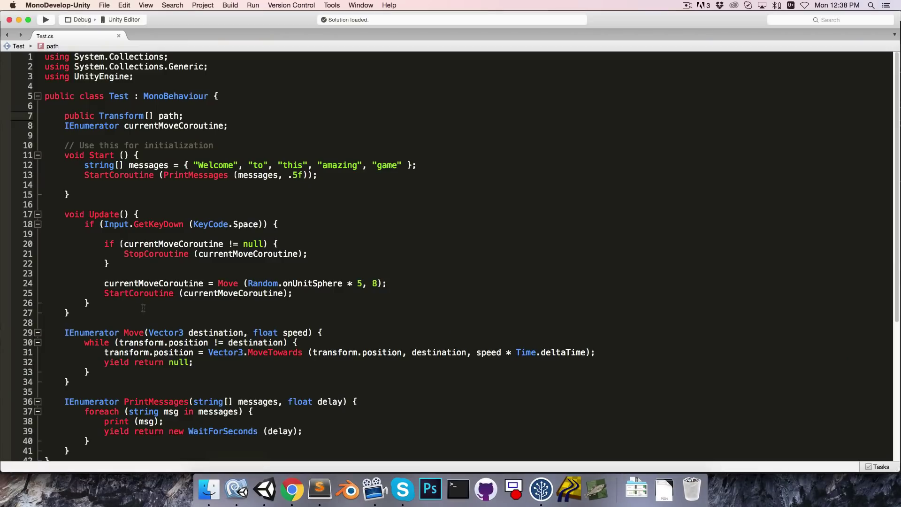
Add an IEnumerator FollowPath() method containing foreach (Transform waypoint in path)
click(107, 313)
key(Return)
key(Return)
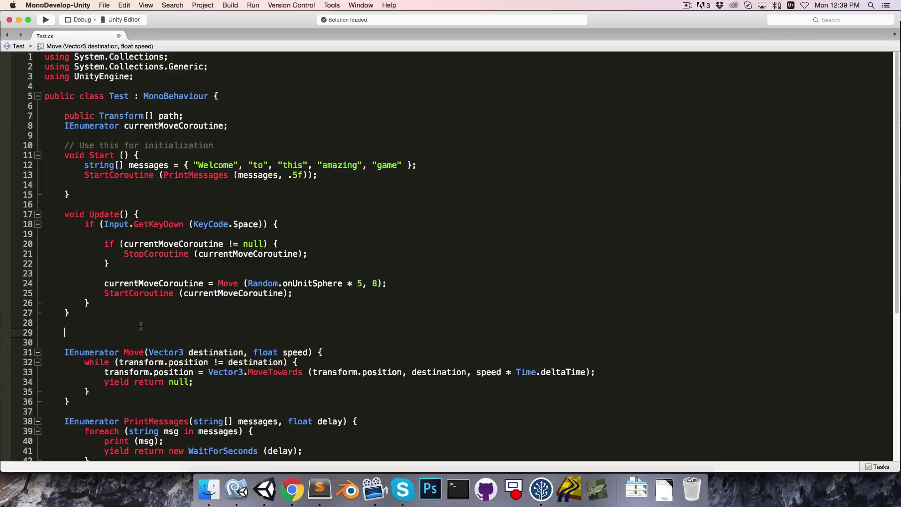
text(IE)
key(Down)
text(F)
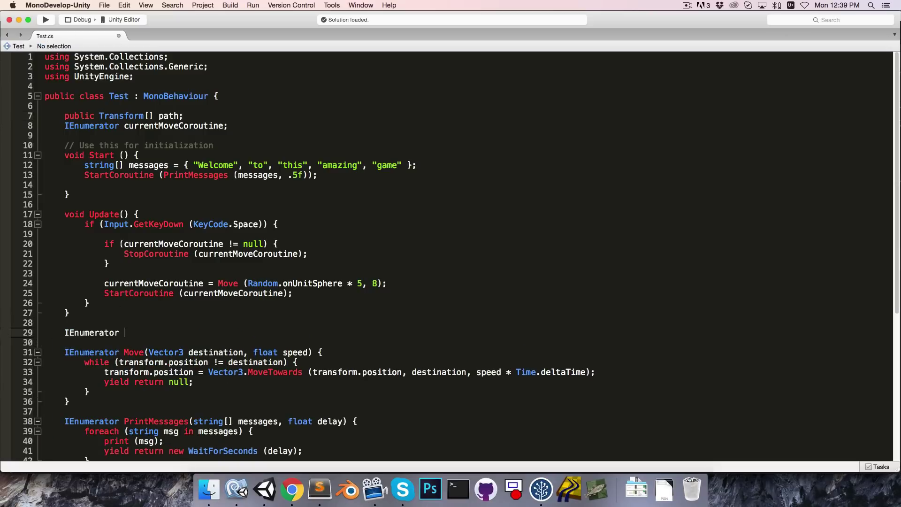
text(ollowPa)
text(th() {)
key(Return)
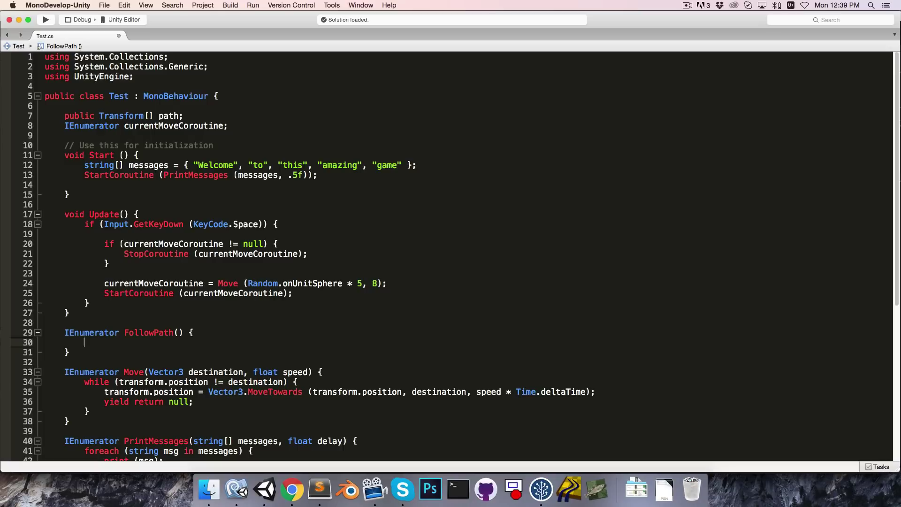
text(forea)
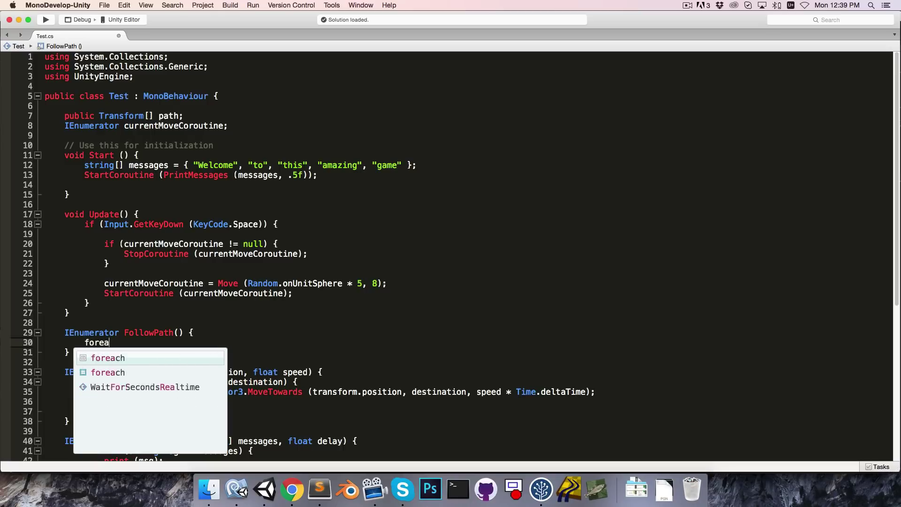
text(ch (Transform way)
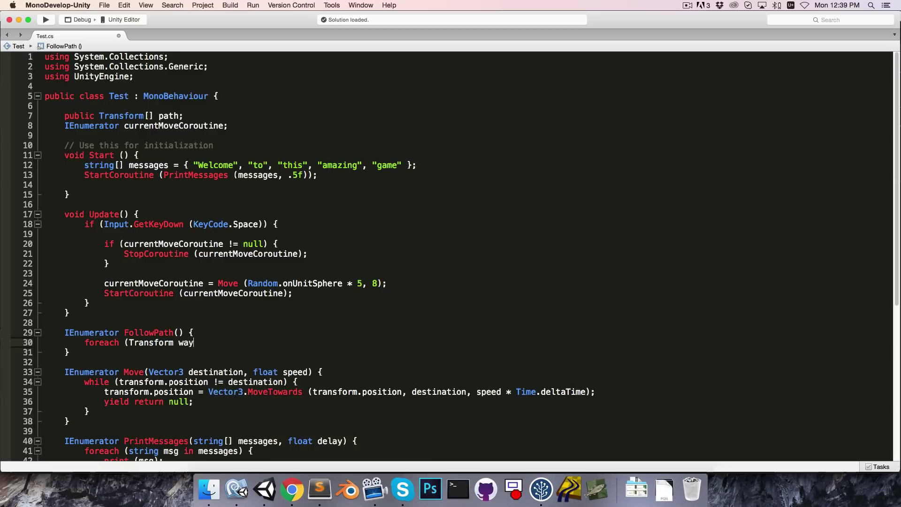
text(point in path)
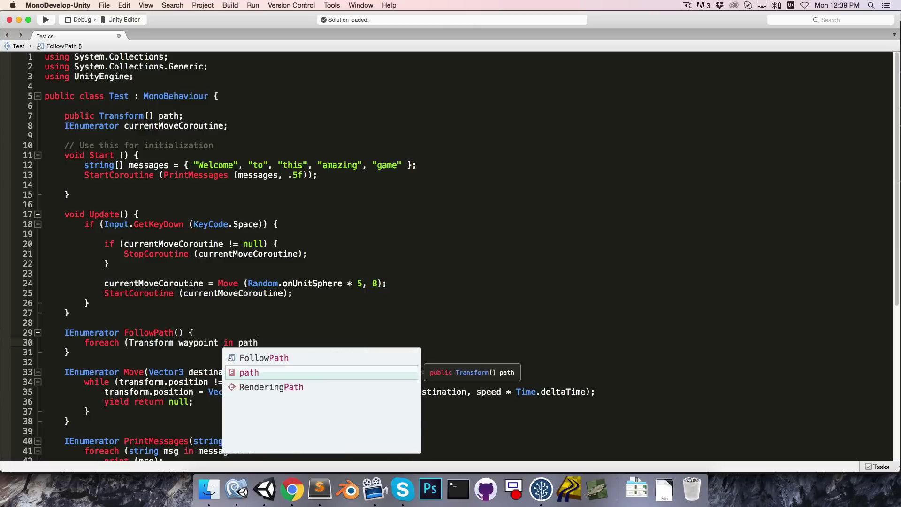
text() {)
key(Return)
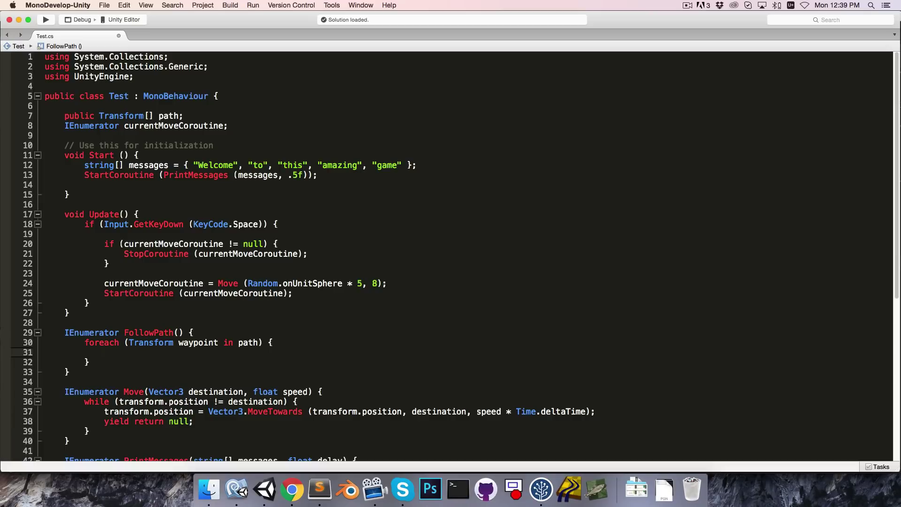
Fill the loop body with StartCoroutine(Move(waypoint.position, 8));
double_click(135, 392)
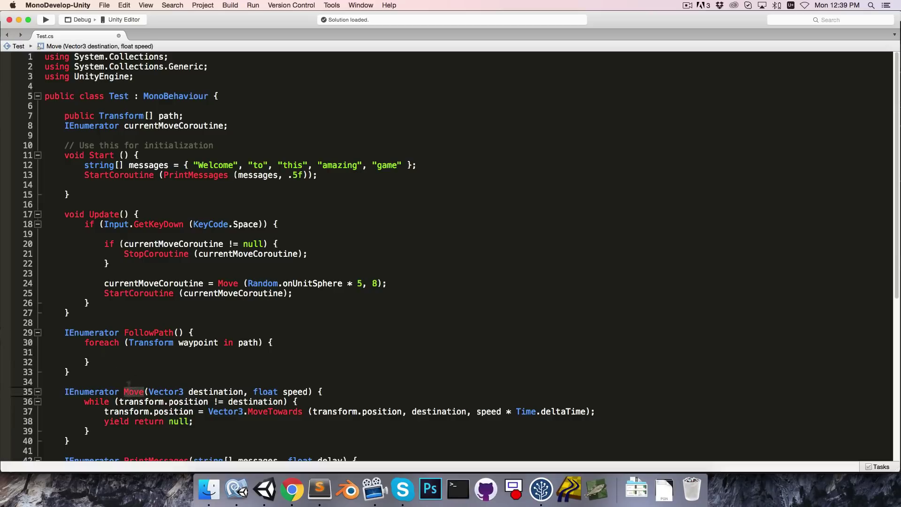
click(119, 352)
text(StarC)
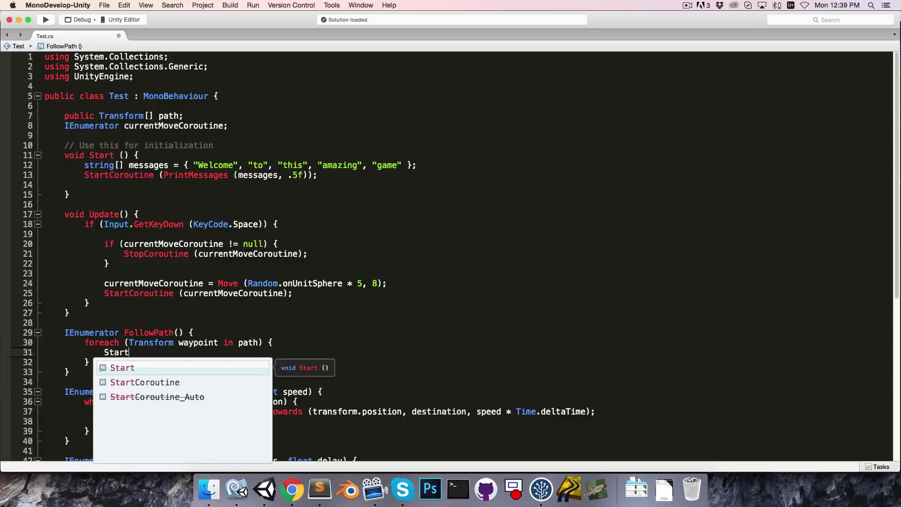
key(Return)
text((Mo)
key(Return)
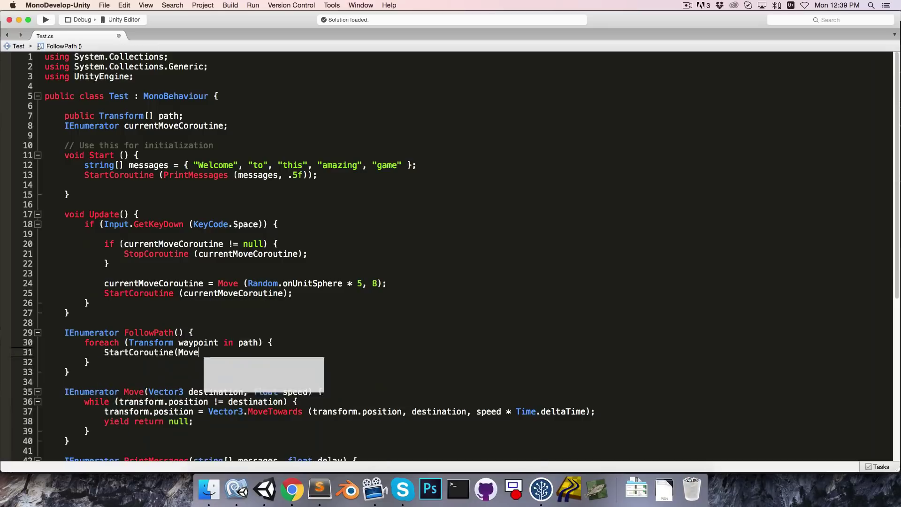
text((waypo)
key(Return)
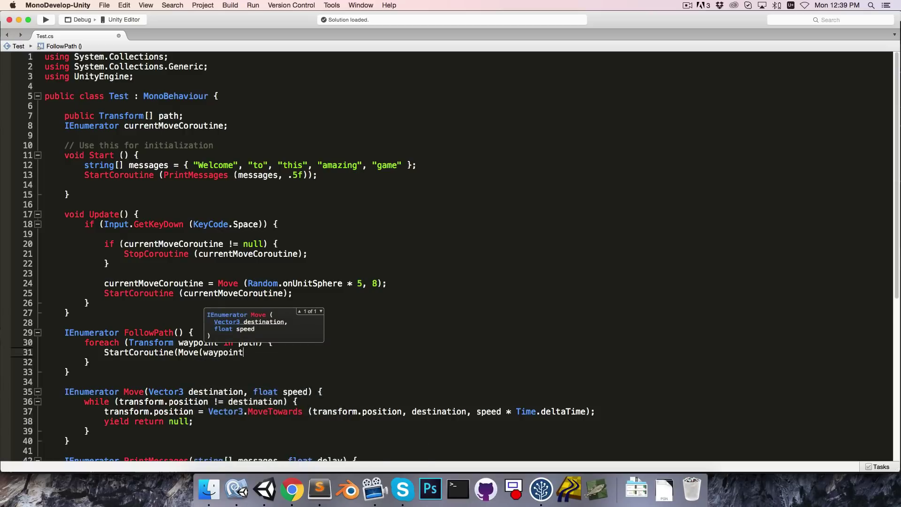
text(.pos)
key(Return)
text(,)
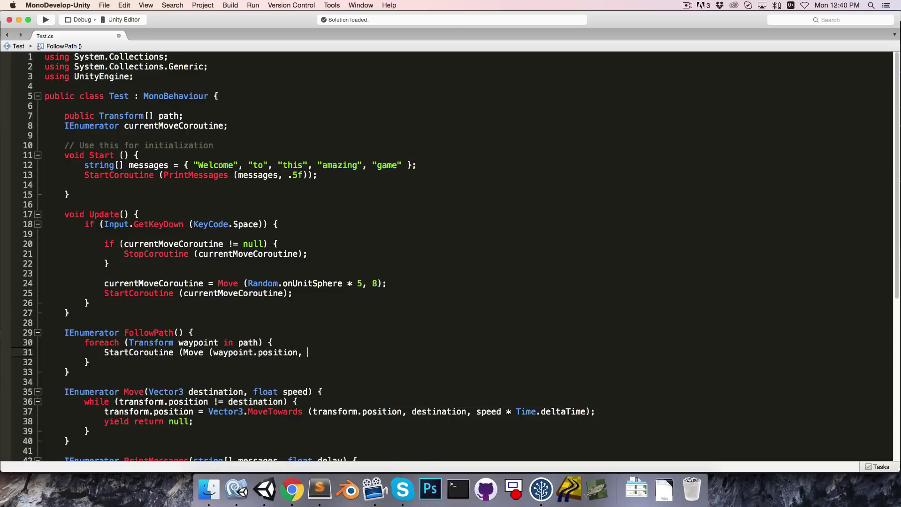
text( 8));)
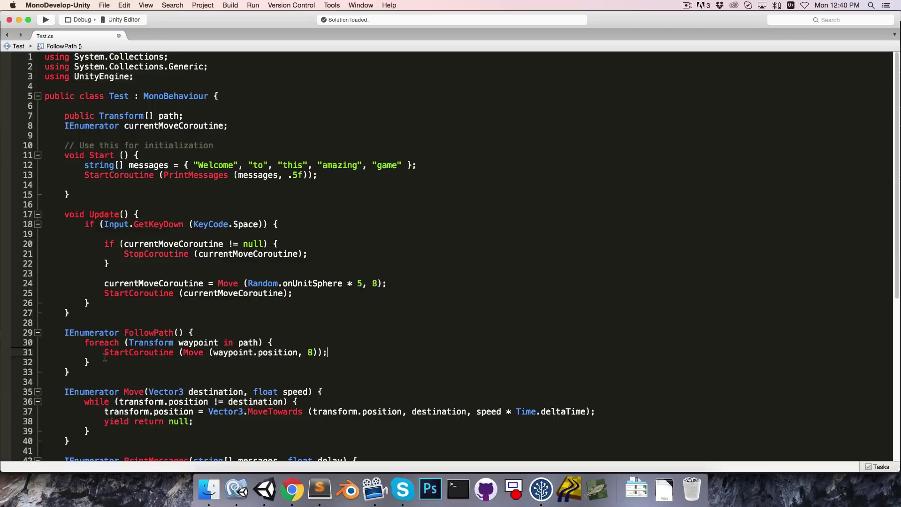
Prefix the loop's Move call with yield return and add StartCoroutine(FollowPath()) to Start
drag(105, 353, 328, 352)
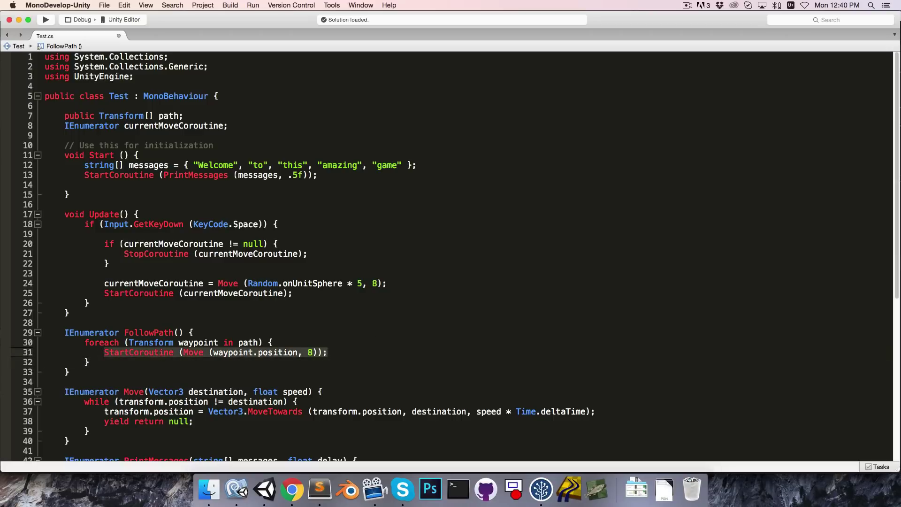
drag(85, 342, 284, 341)
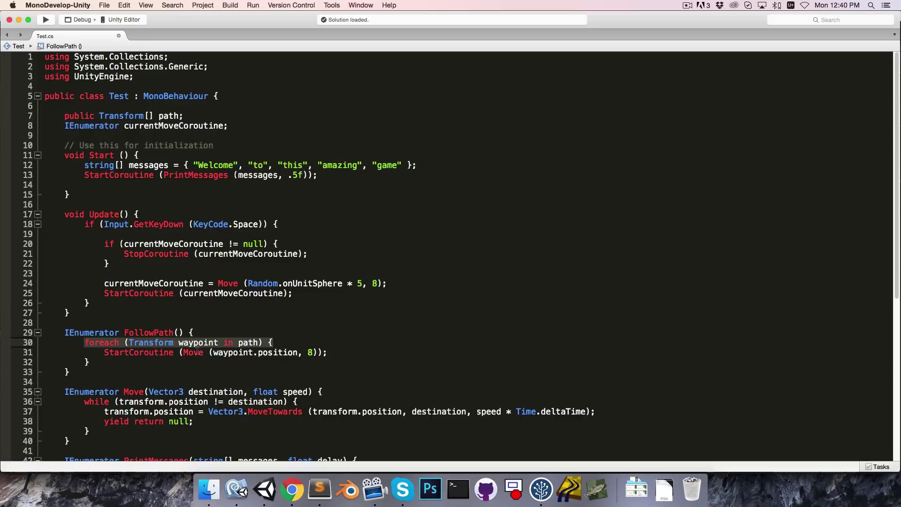
click(336, 352)
key(Return)
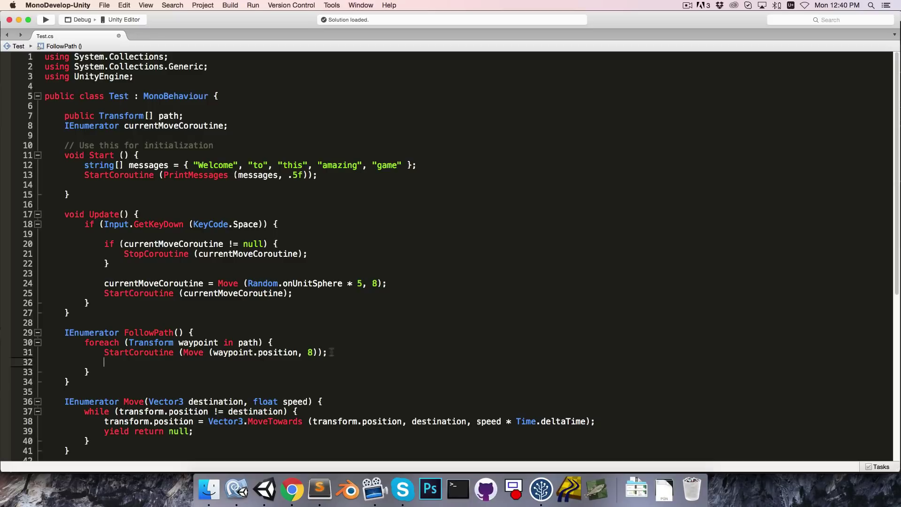
key(Up)
text(yield)
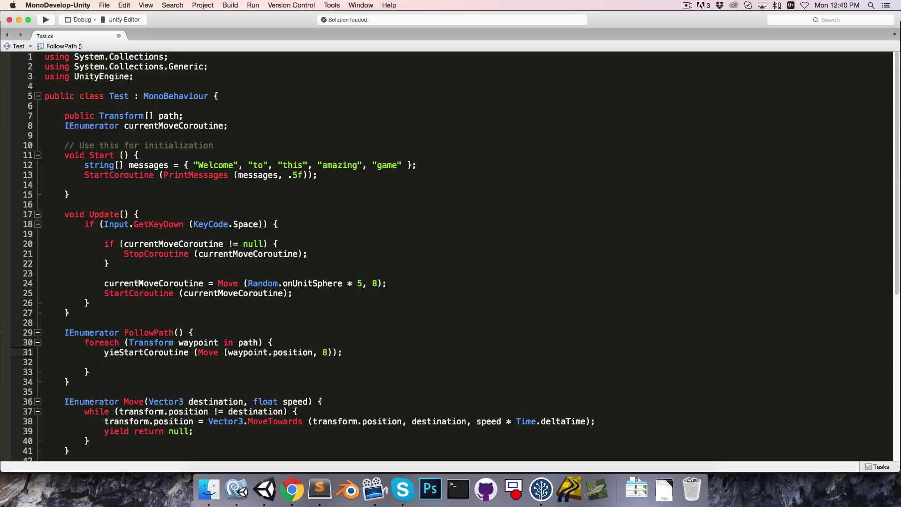
text( return)
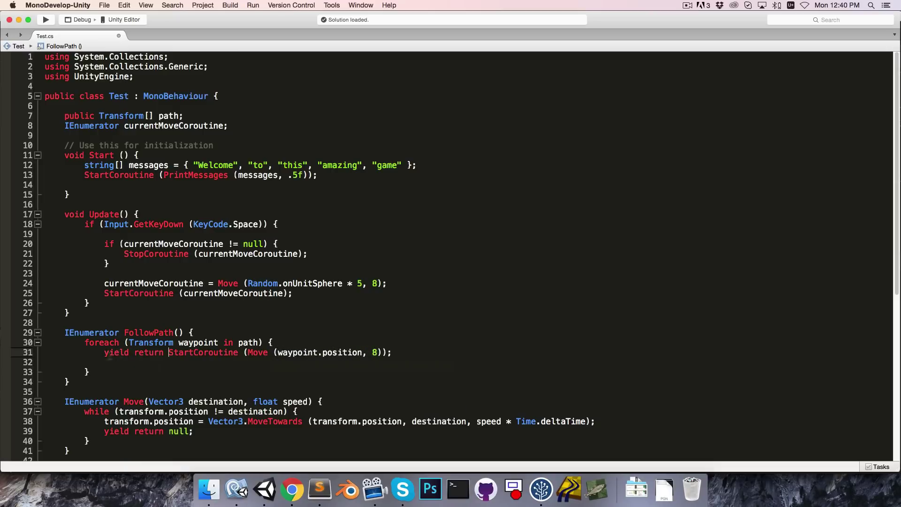
drag(168, 352, 403, 352)
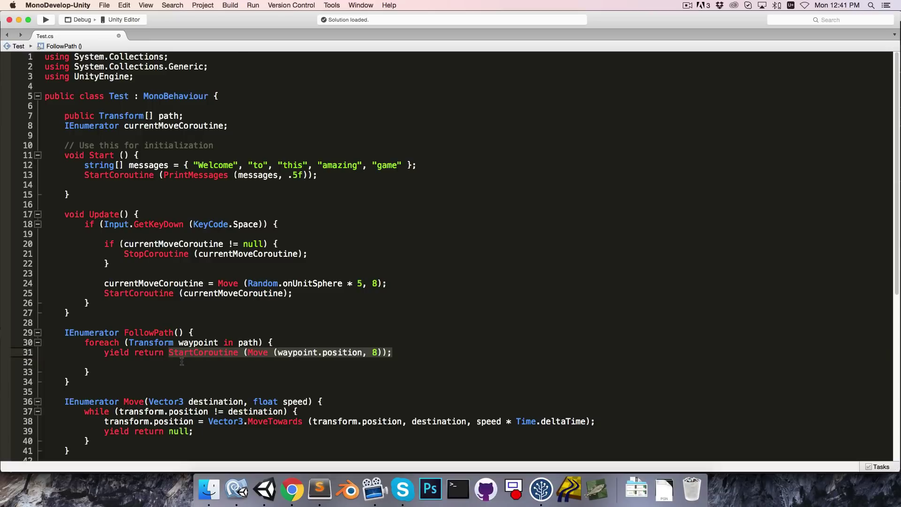
click(177, 186)
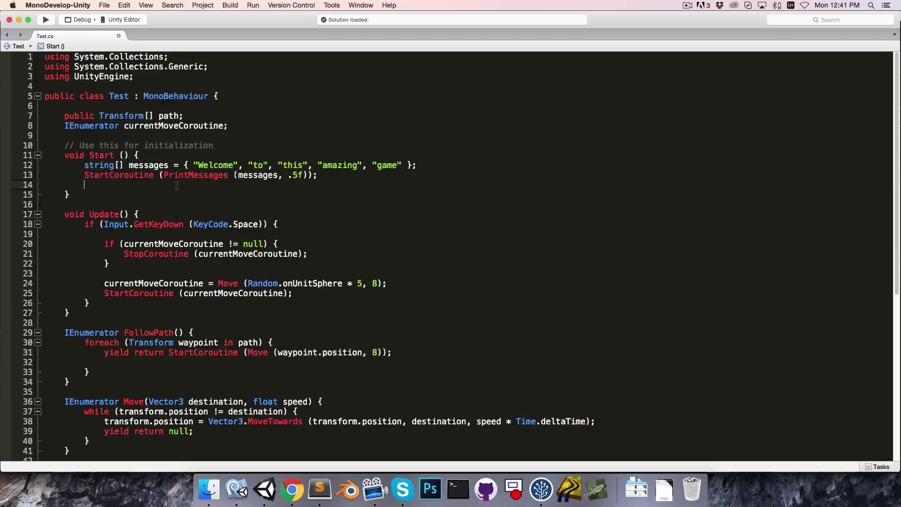
text(Sta)
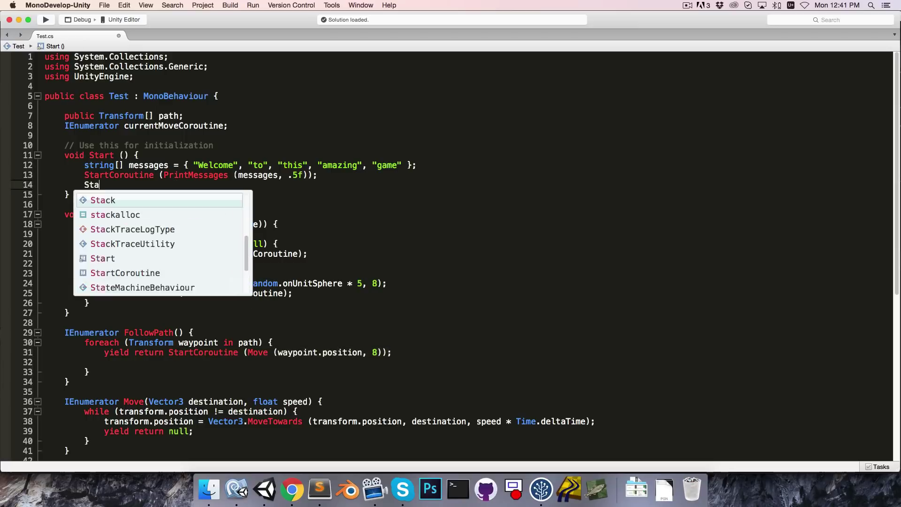
text(rtCoroutine (Fo)
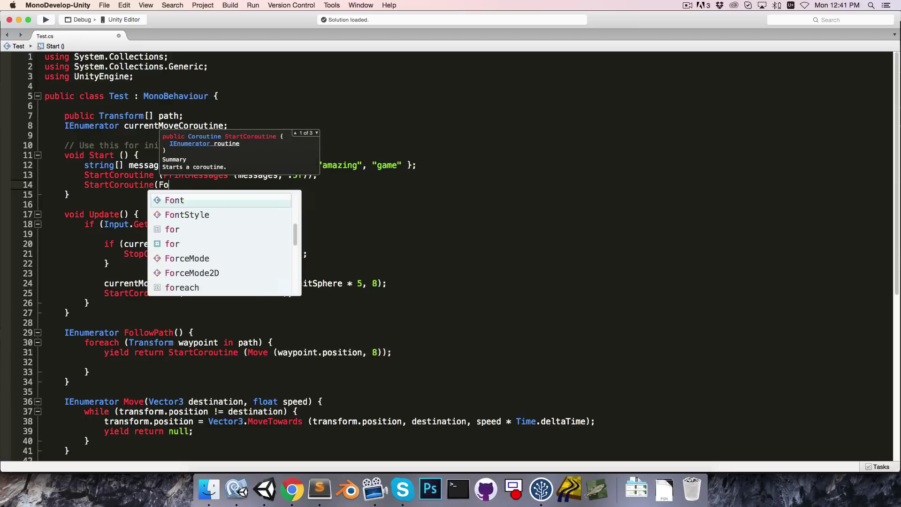
text(llowPath ());)
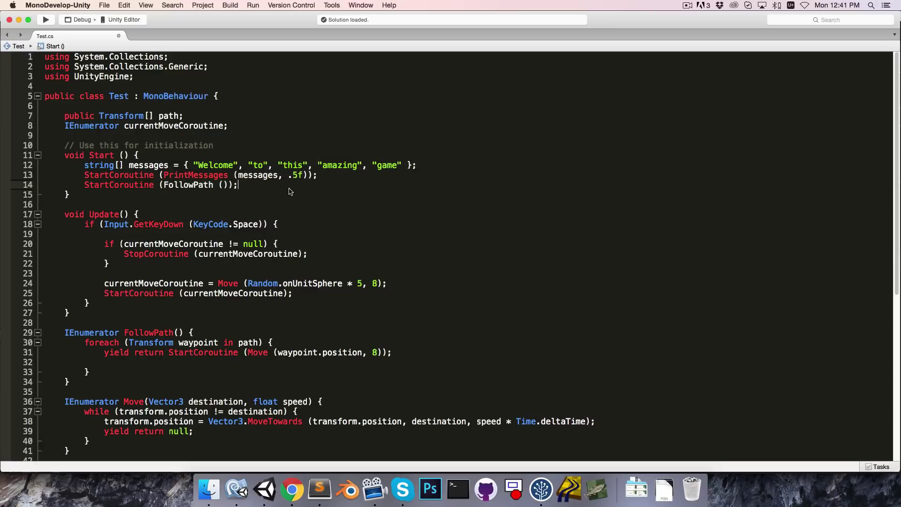
Play the scene in Unity, watch the cube head toward the waypoints, then stop
click(265, 490)
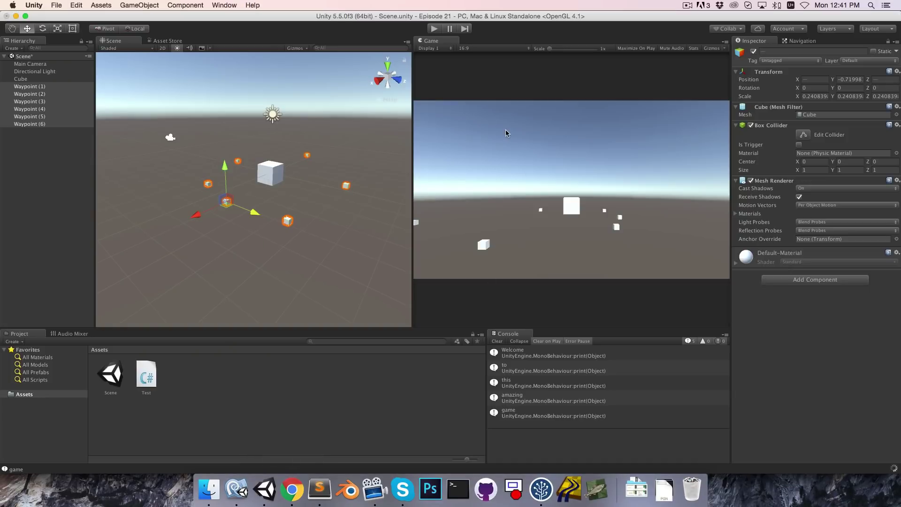
click(434, 29)
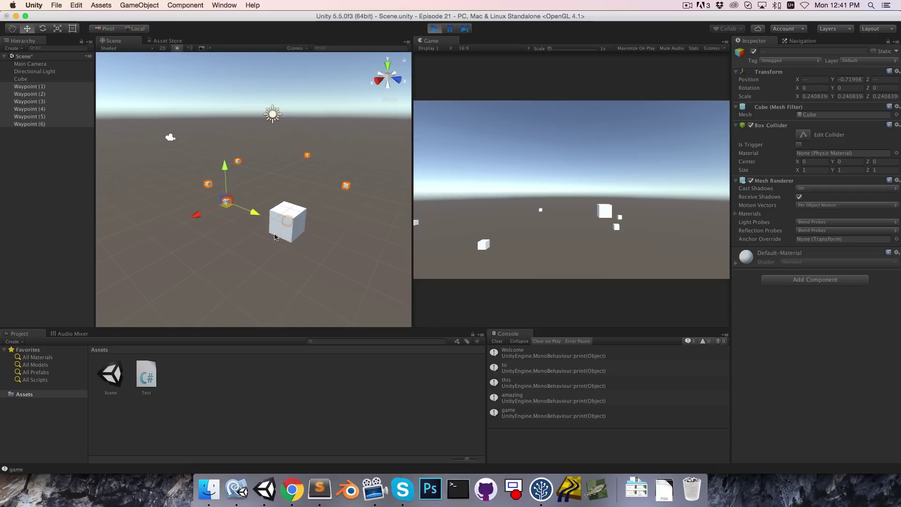
click(435, 29)
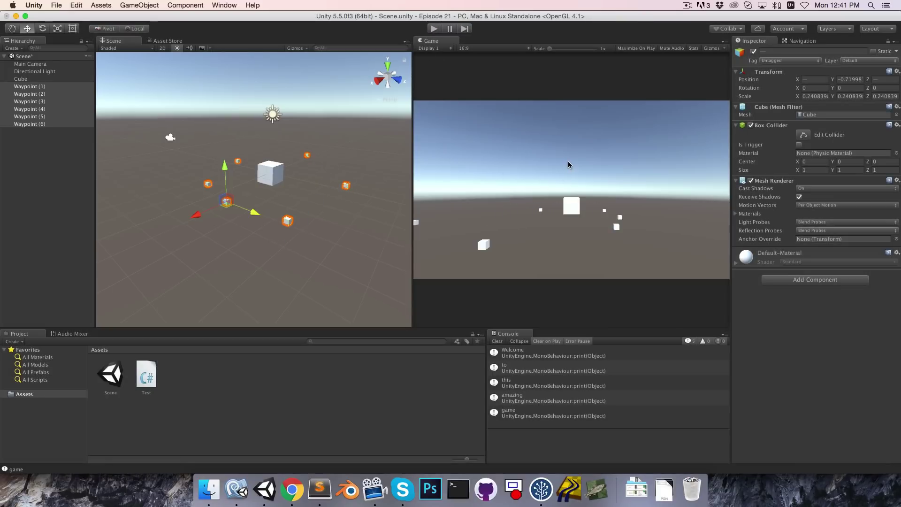